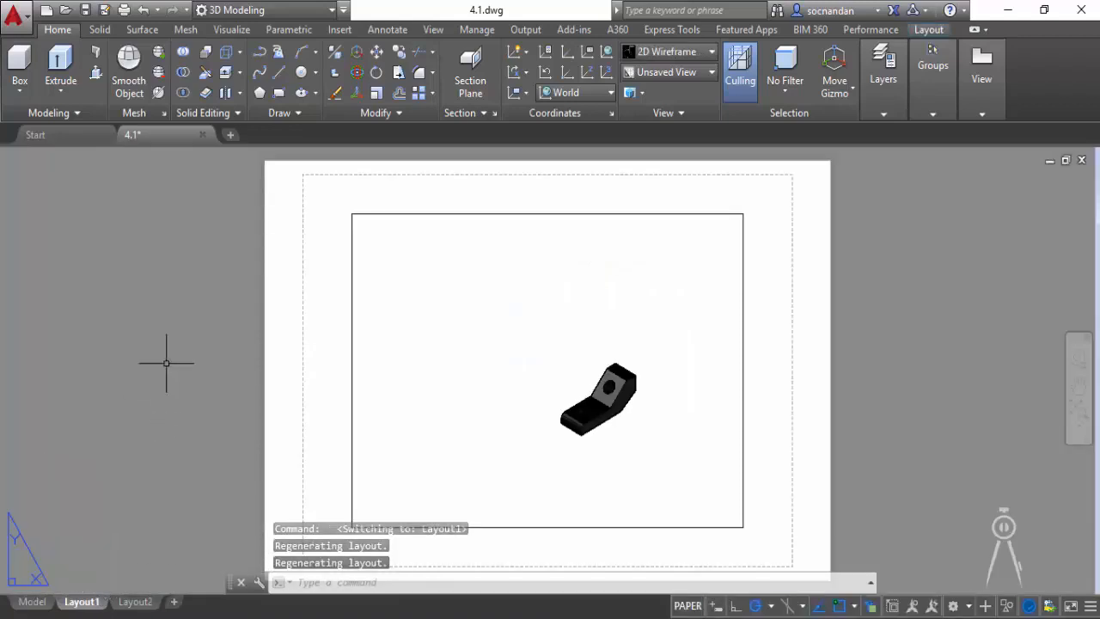
Step: Erase the existing viewport from the Layout1 sheet
left_click(350, 222)
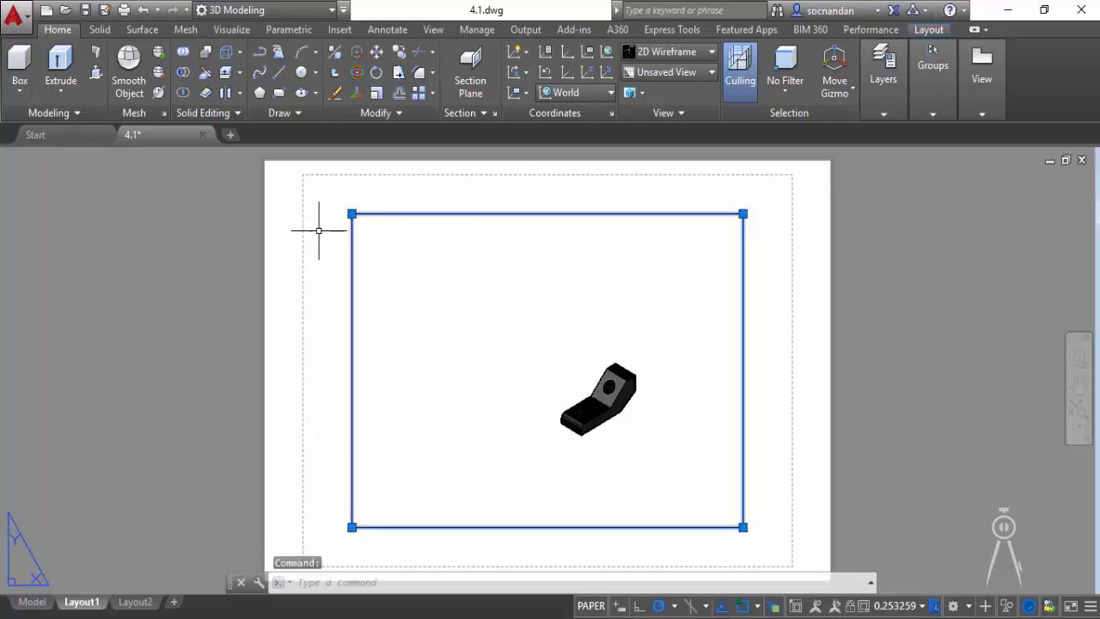
right_click(315, 203)
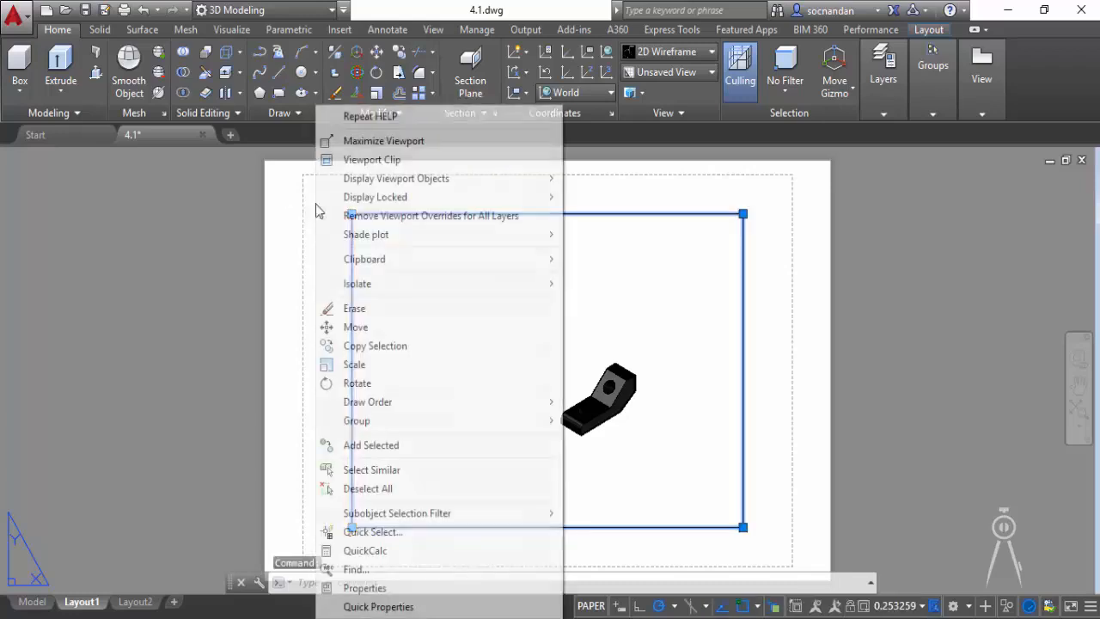
left_click(359, 304)
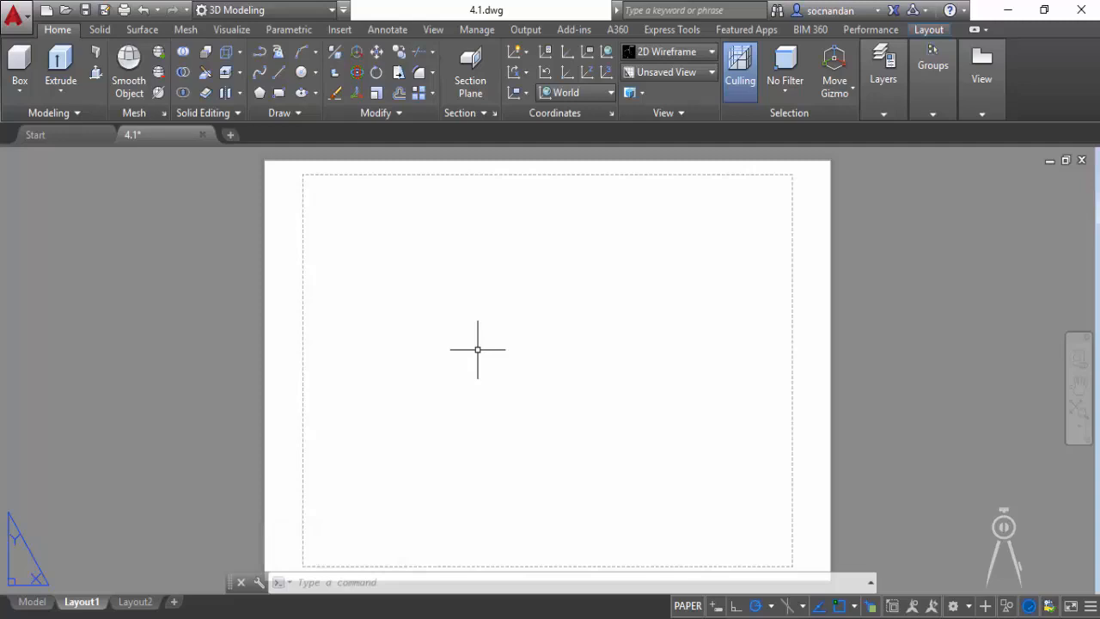
Step: Modify the page setup of Layout1 to use the DWG To PDF.pc3 plotter
right_click(86, 604)
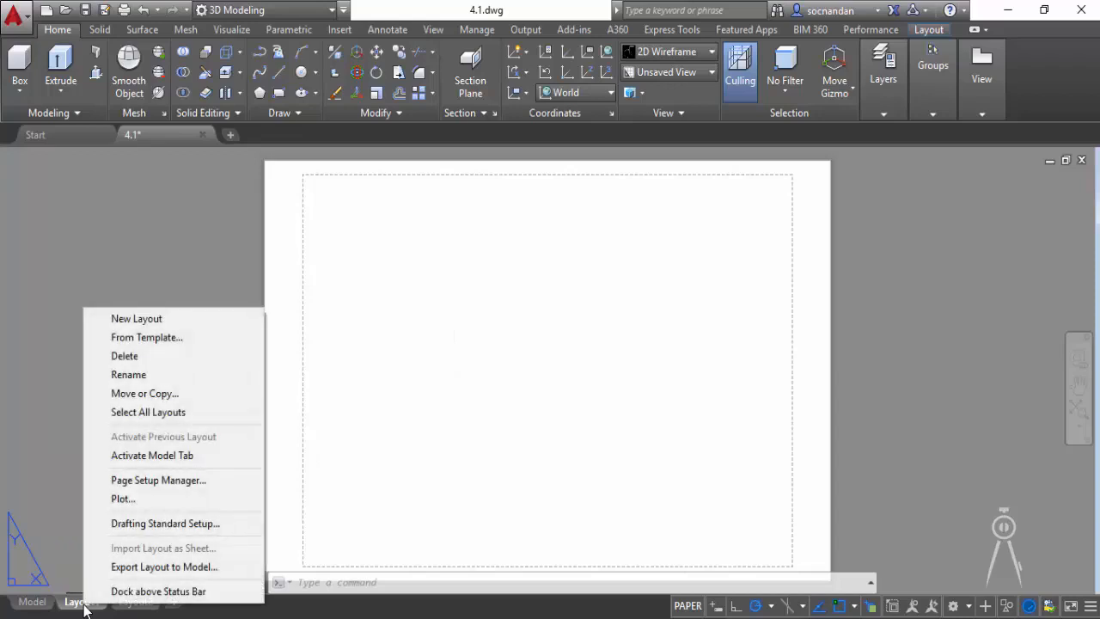
left_click(163, 479)
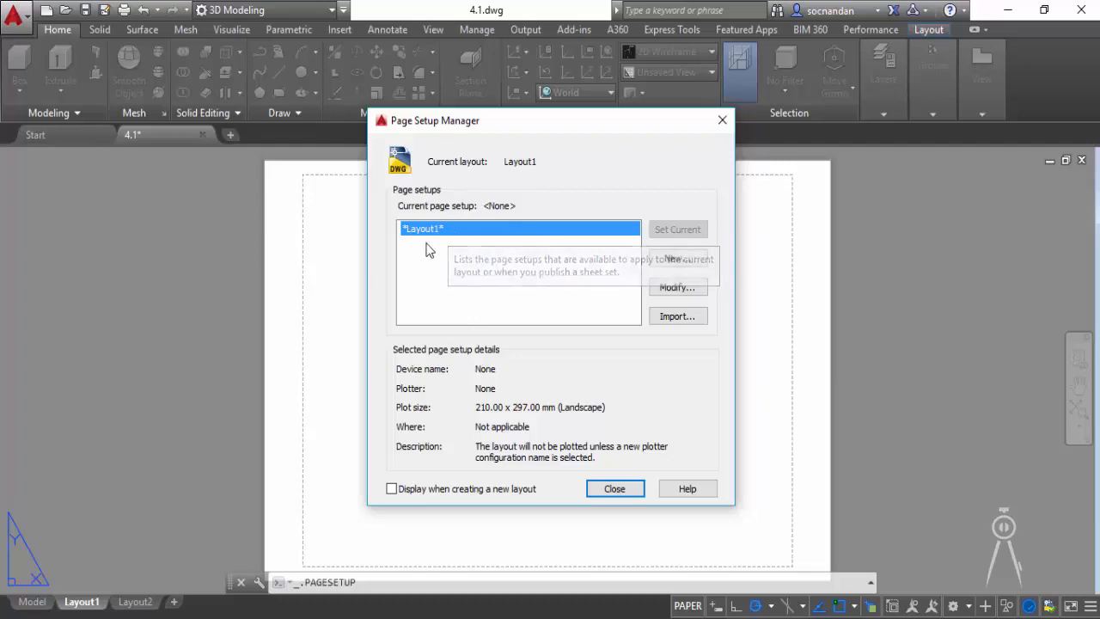
left_click(674, 289)
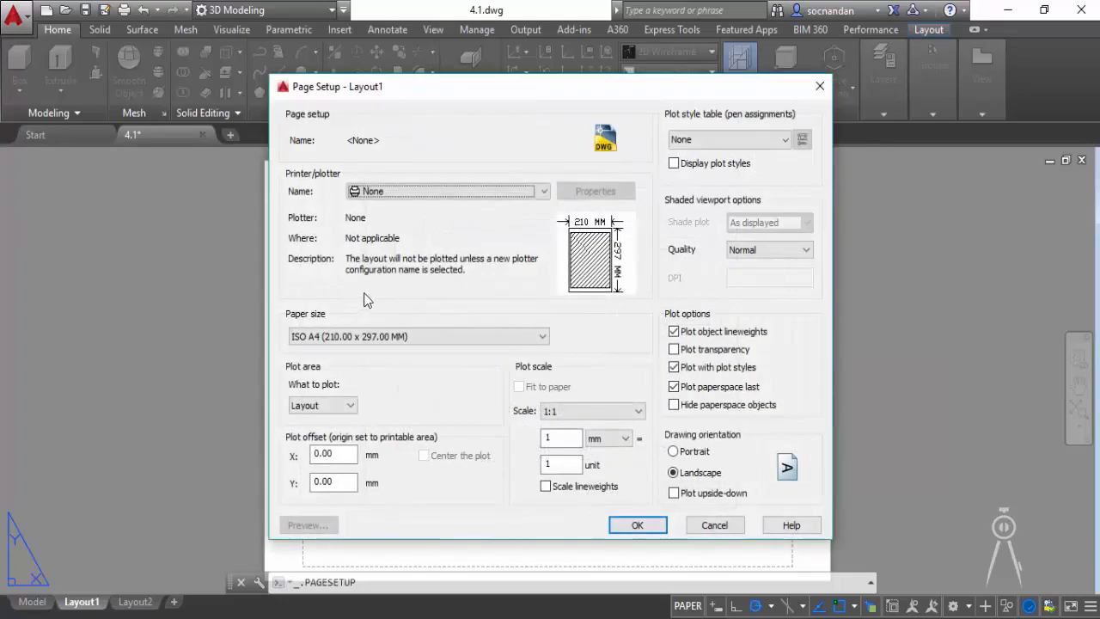
left_click(417, 194)
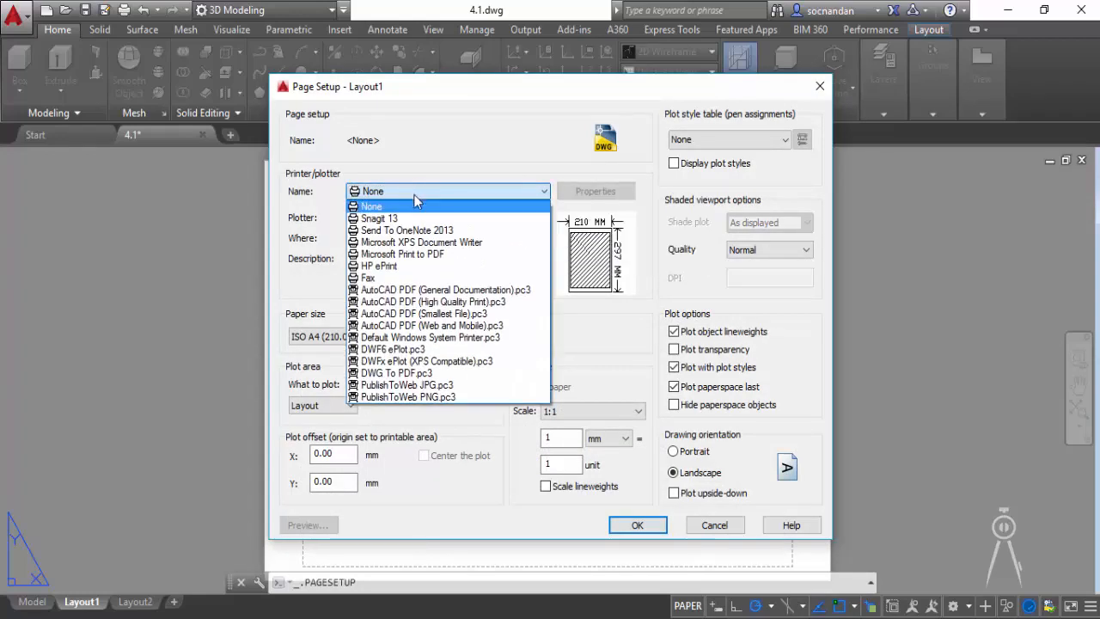
left_click(439, 375)
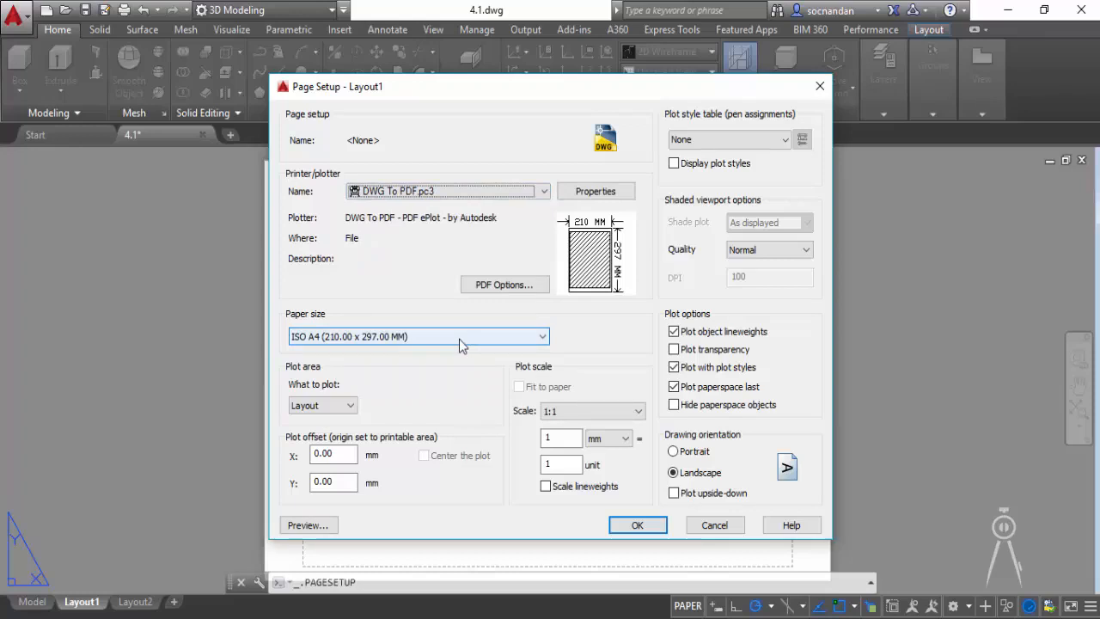
Step: Set the layout's paper size to ISO A4 (297.00 x 210.00 MM) and apply the page setup
left_click(459, 339)
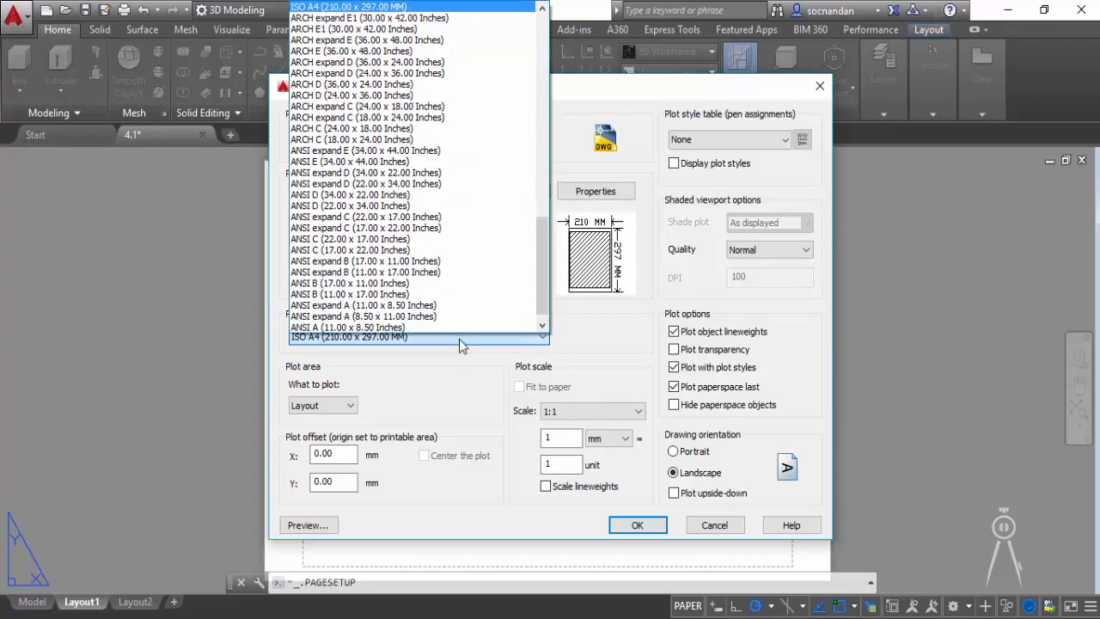
scroll(402, 65, "down", 1)
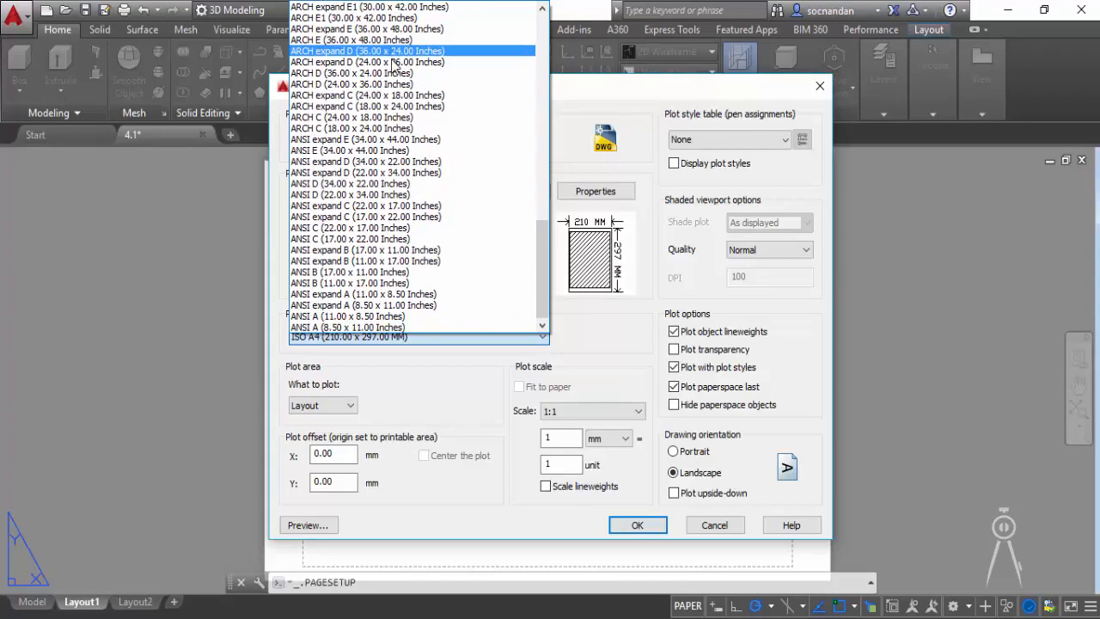
left_click_drag(543, 287, 544, 273)
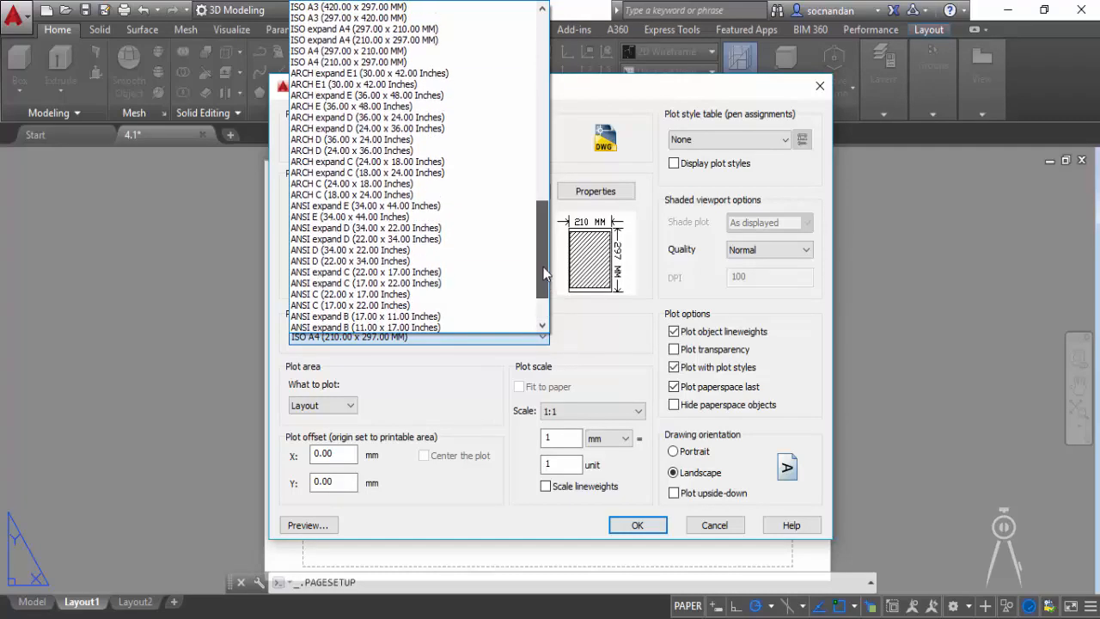
left_click(427, 53)
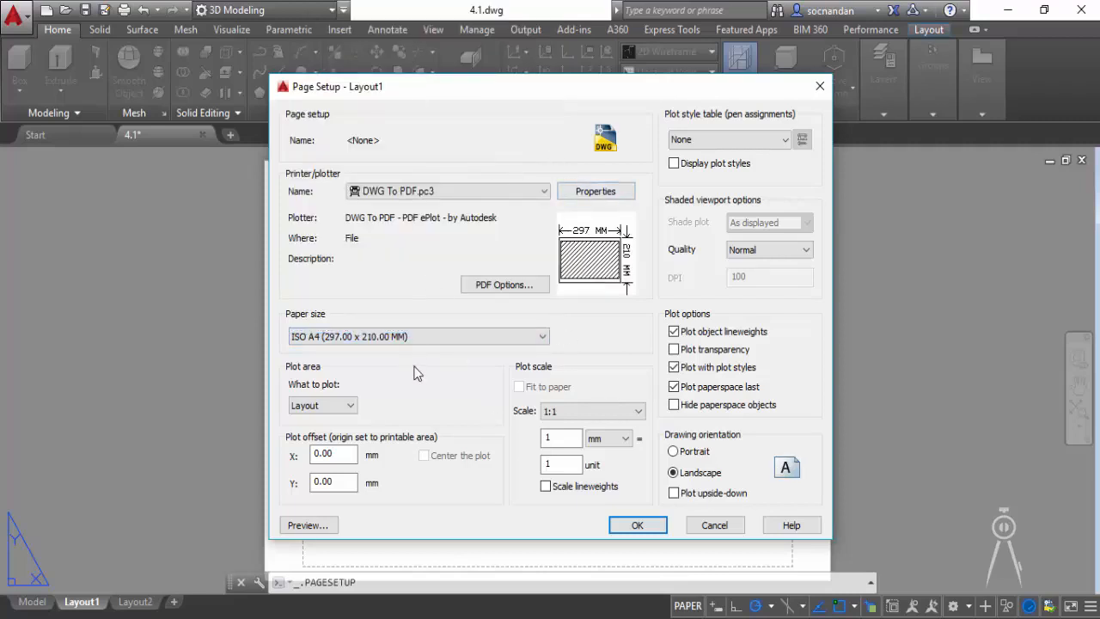
left_click(634, 524)
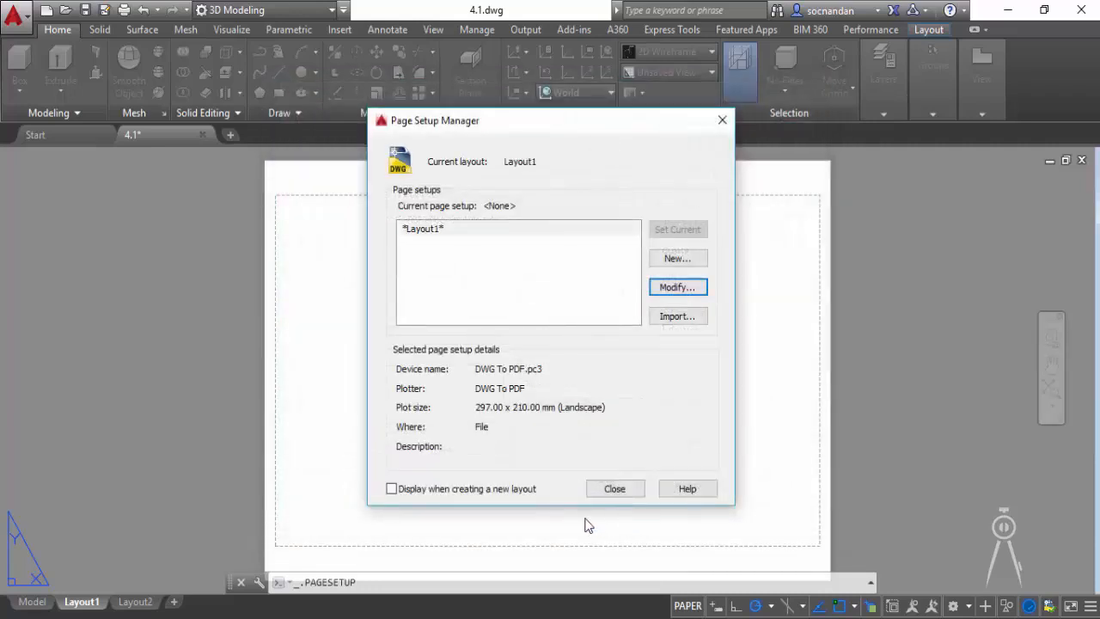
left_click(618, 490)
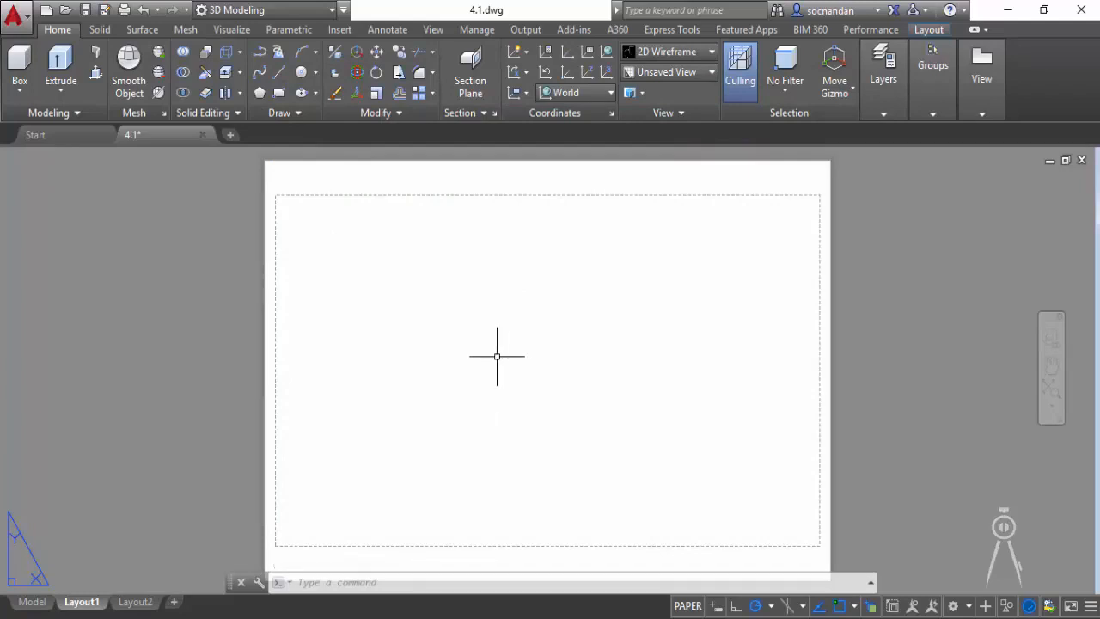
Step: Create a base view from model space with Front orientation at 1:2 scale, placed near the middle of the sheet
left_click(933, 30)
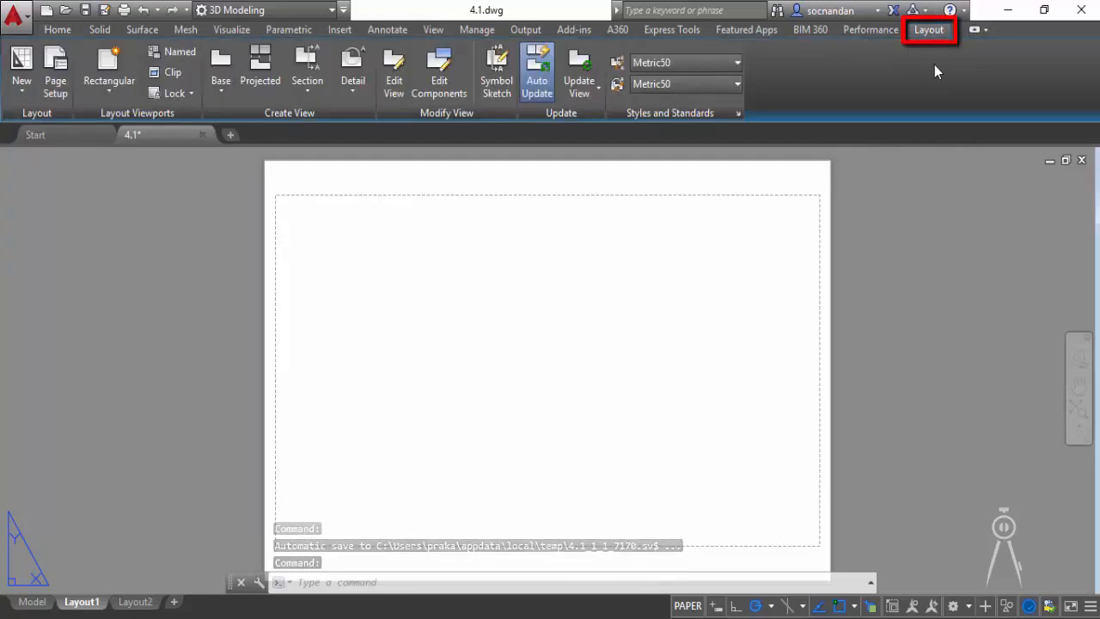
left_click(225, 96)
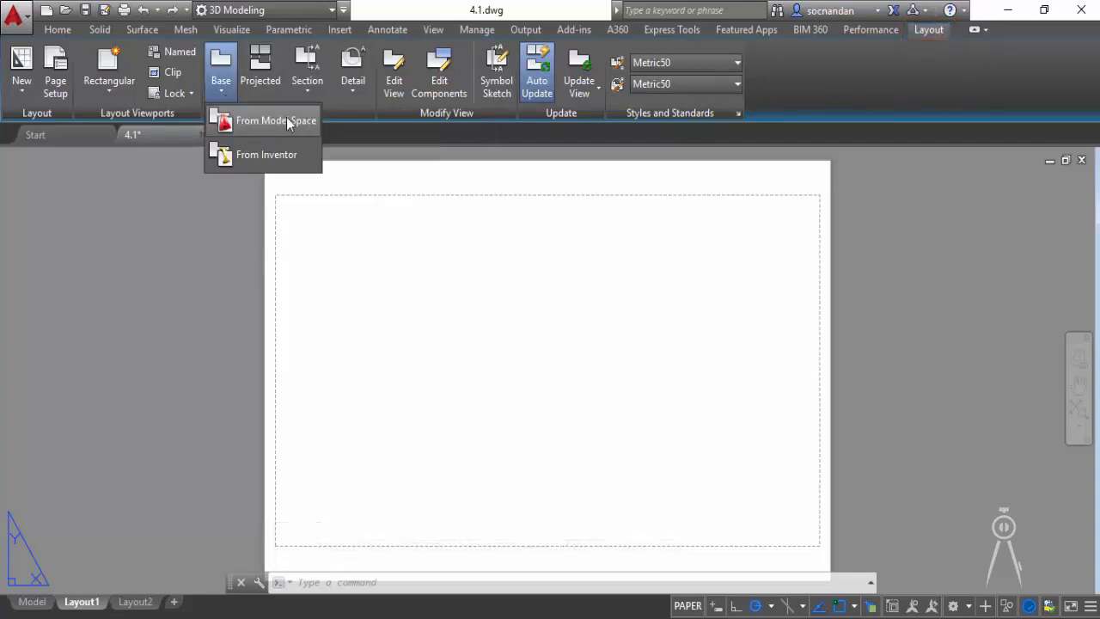
left_click(296, 123)
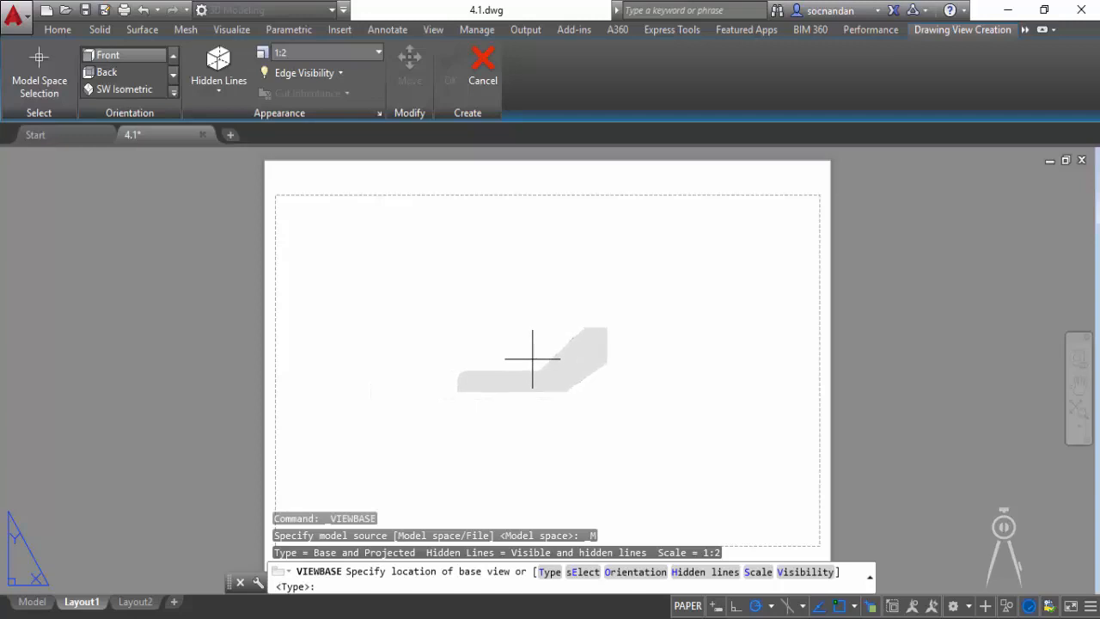
left_click(532, 359)
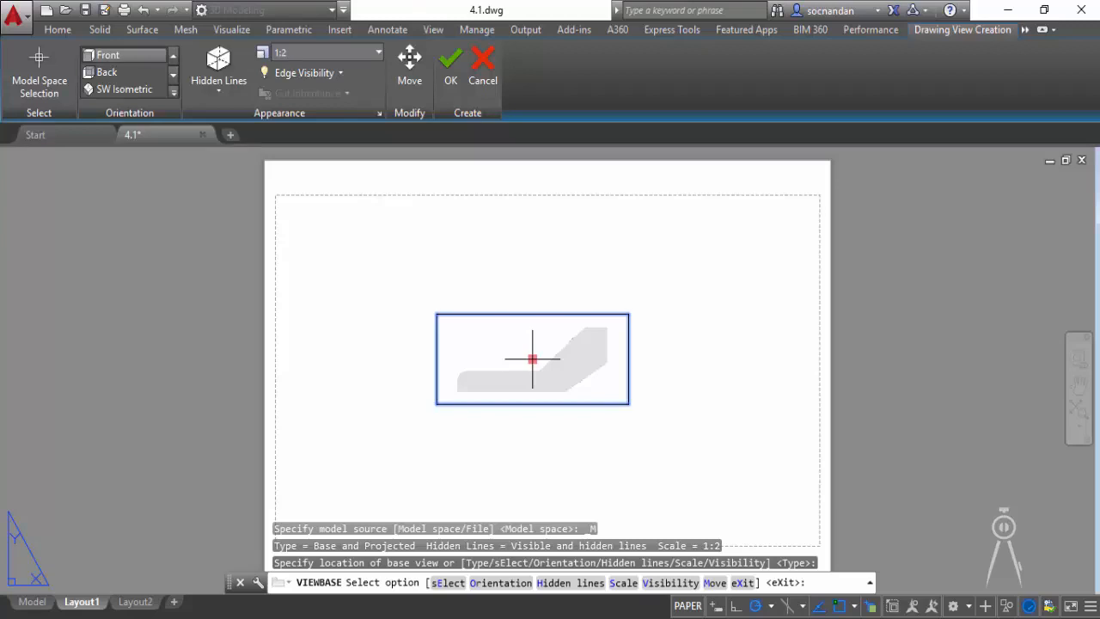
key("Return")
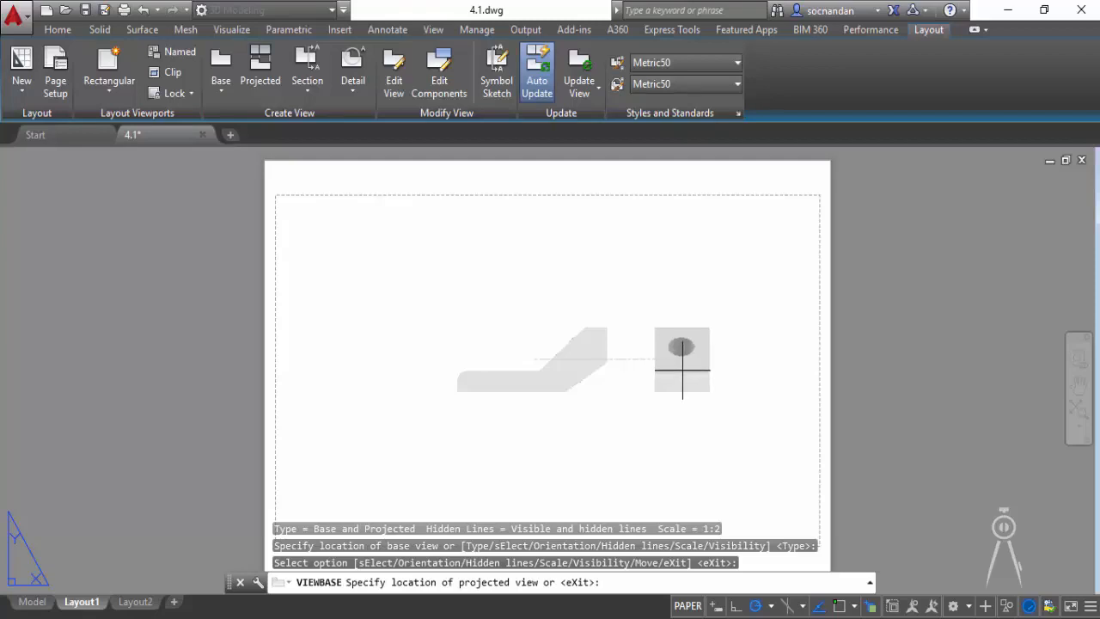
Step: Place projected views to the right of and above the front view, plus an isometric view at the sheet's lower right
left_click(682, 359)
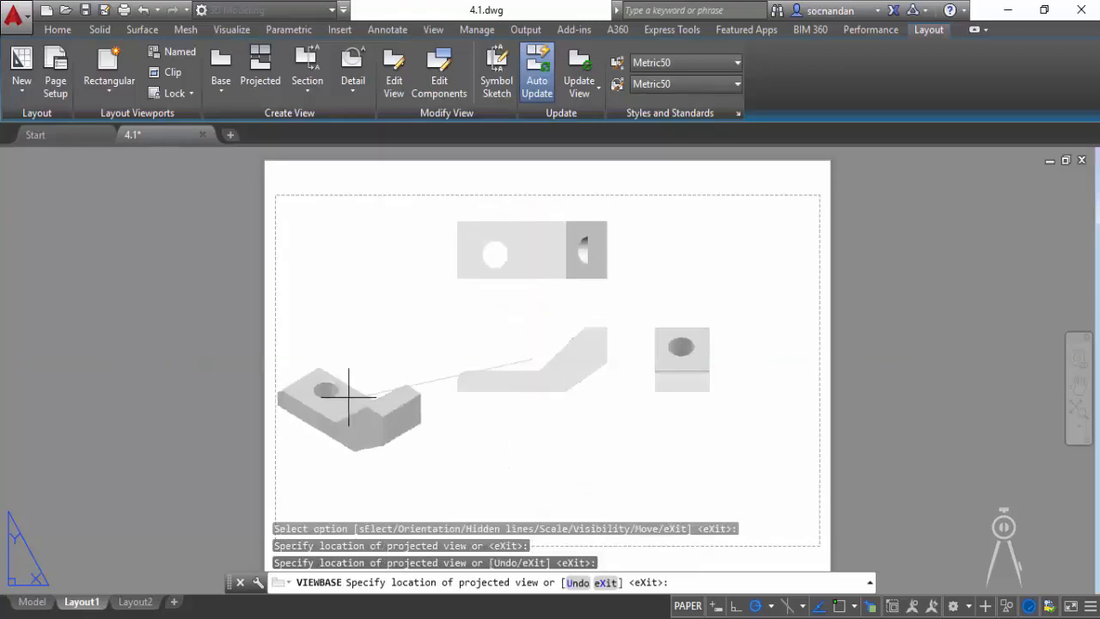
left_click(367, 388)
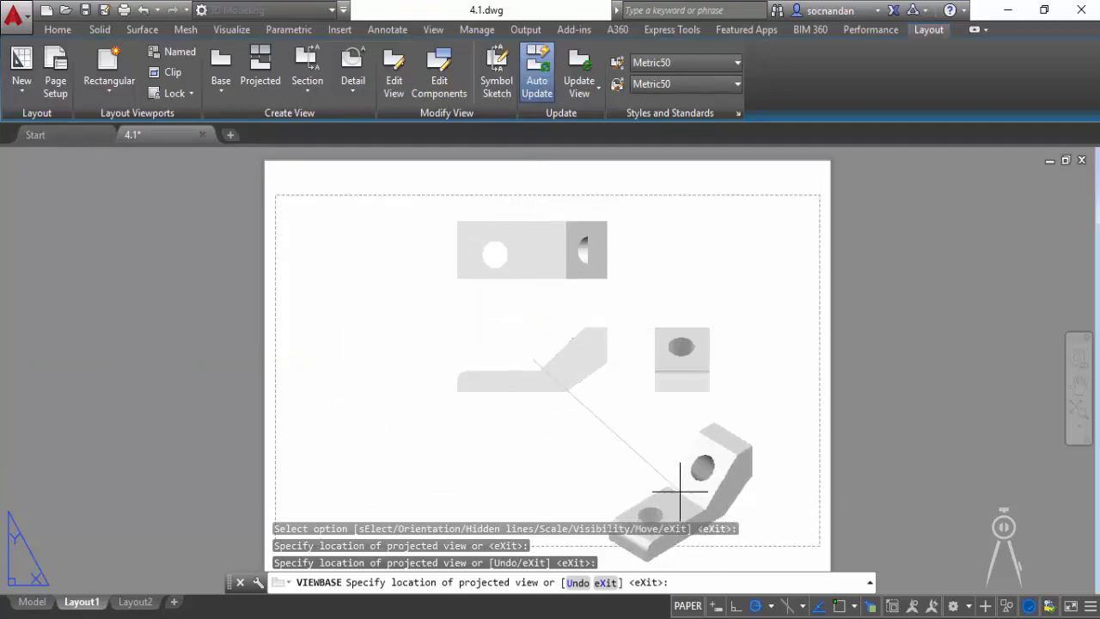
left_click(673, 481)
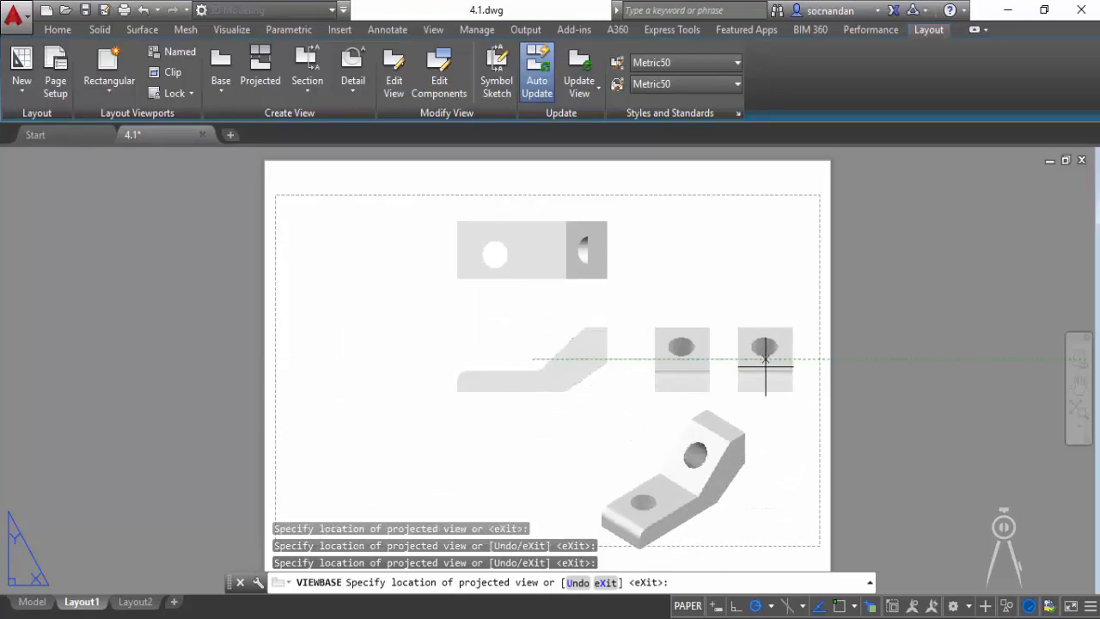
key("Return")
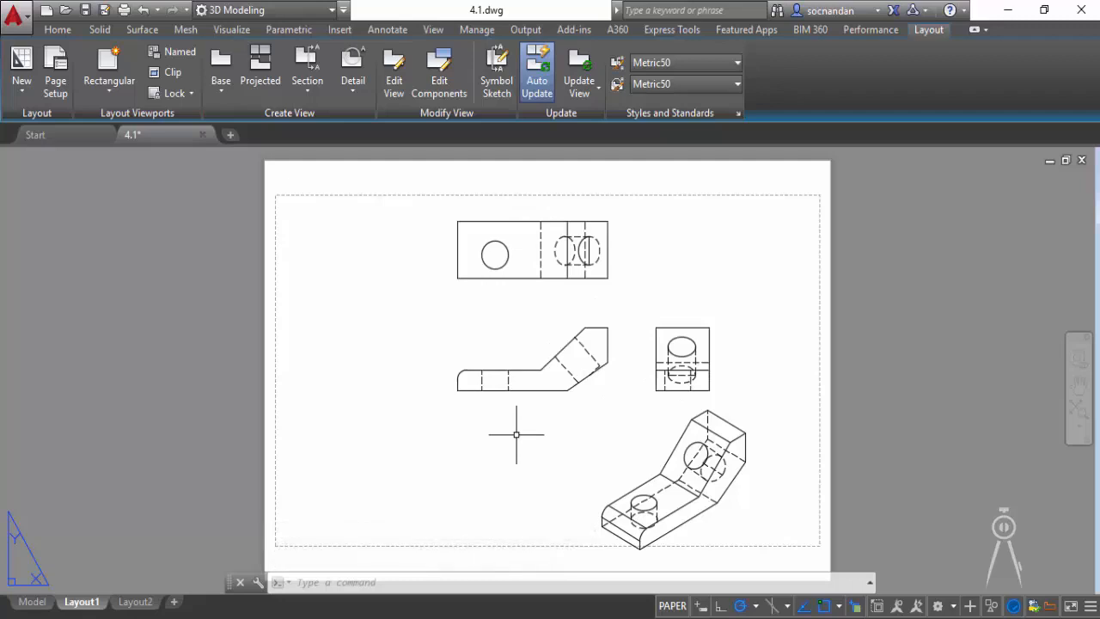
Step: Review the projection type in the drafting standard setup for new drawing views
right_click(81, 602)
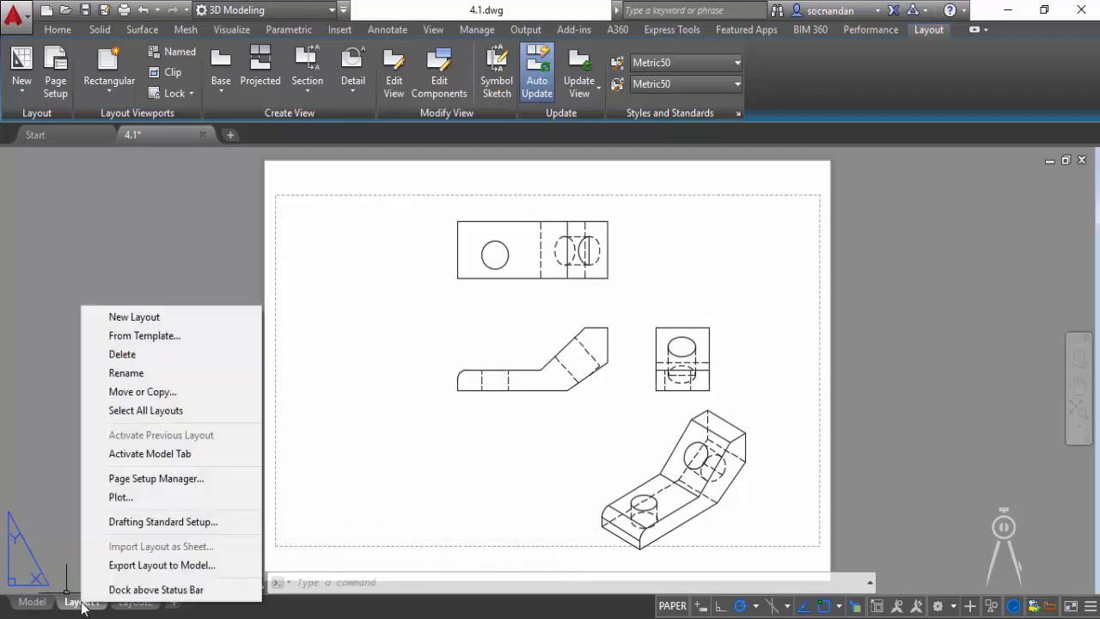
left_click(144, 521)
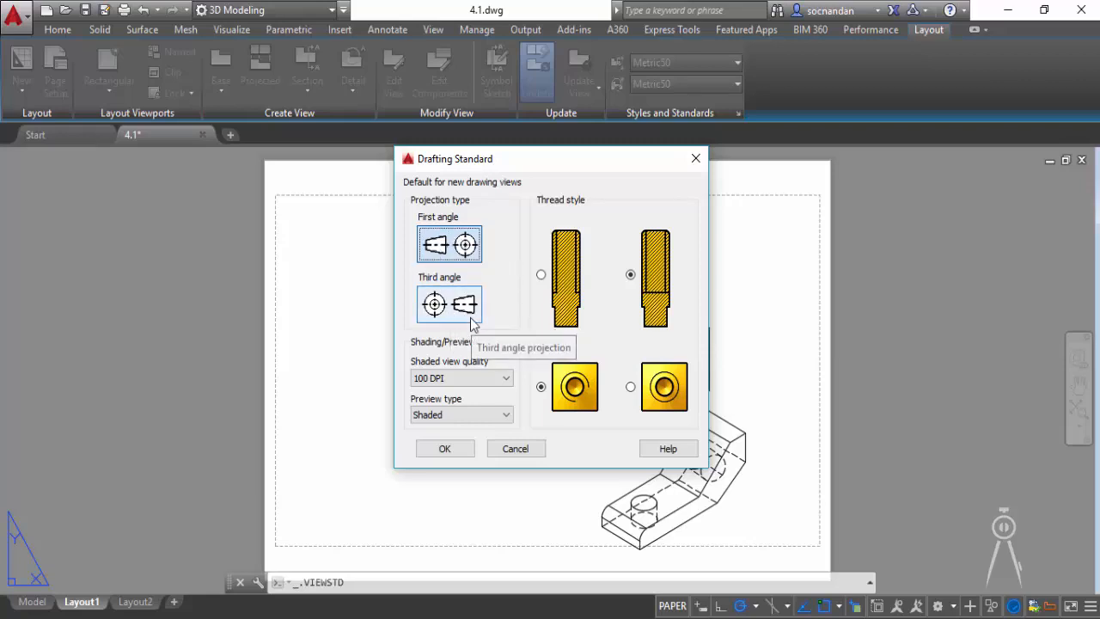
left_click(444, 448)
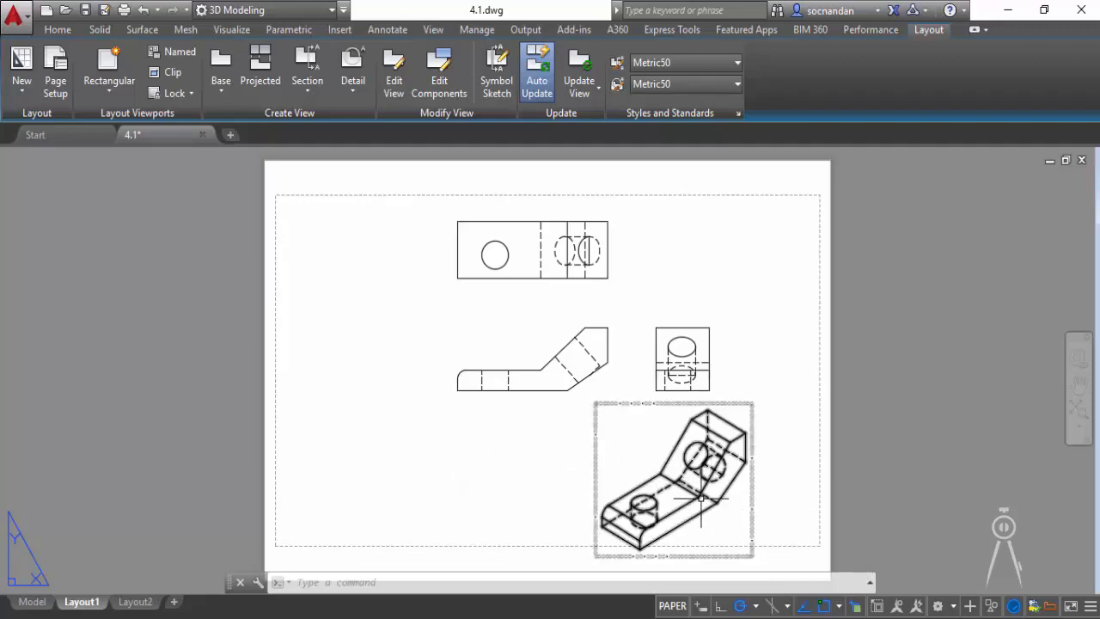
Step: Move the isometric view slightly straight up so it fits inside the sheet's printable area
scroll(653, 559, "up", 4)
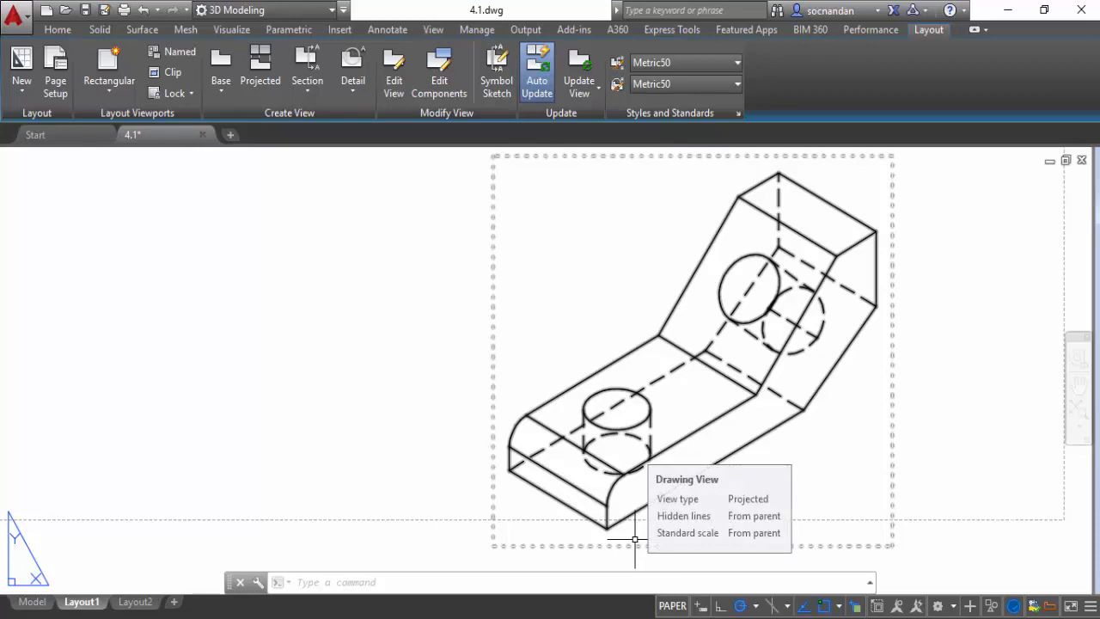
scroll(635, 450, "down", 2)
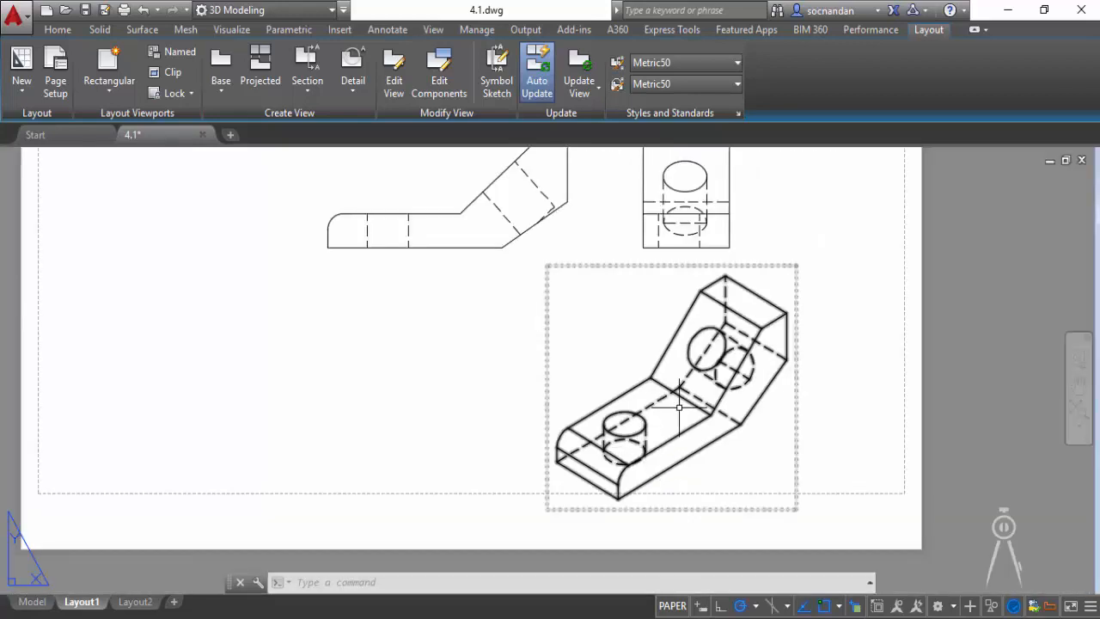
left_click(679, 408)
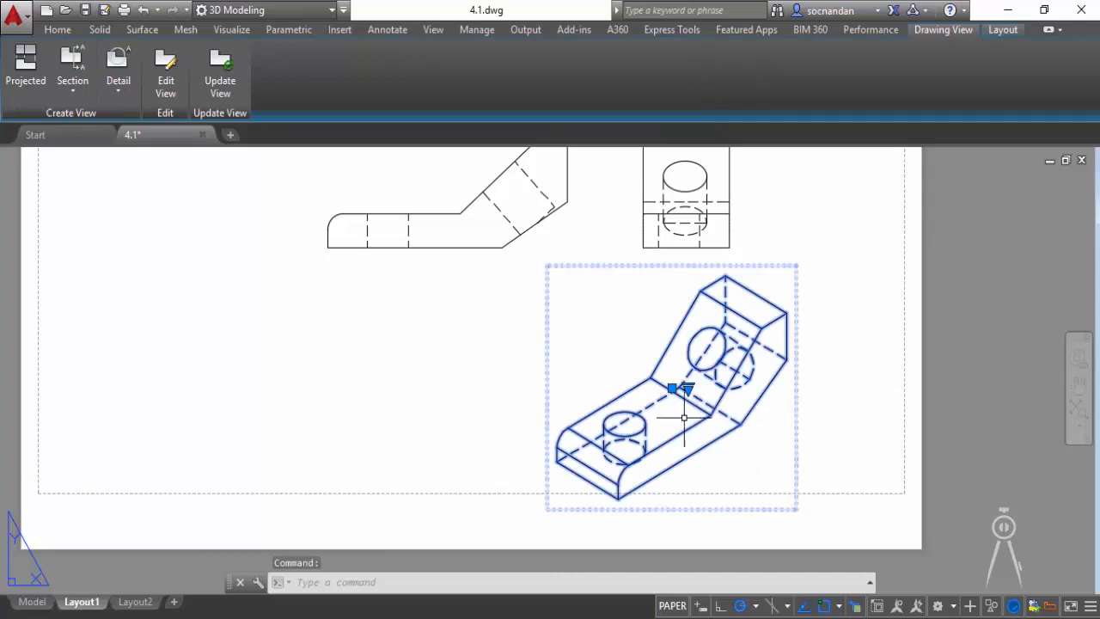
left_click(671, 388)
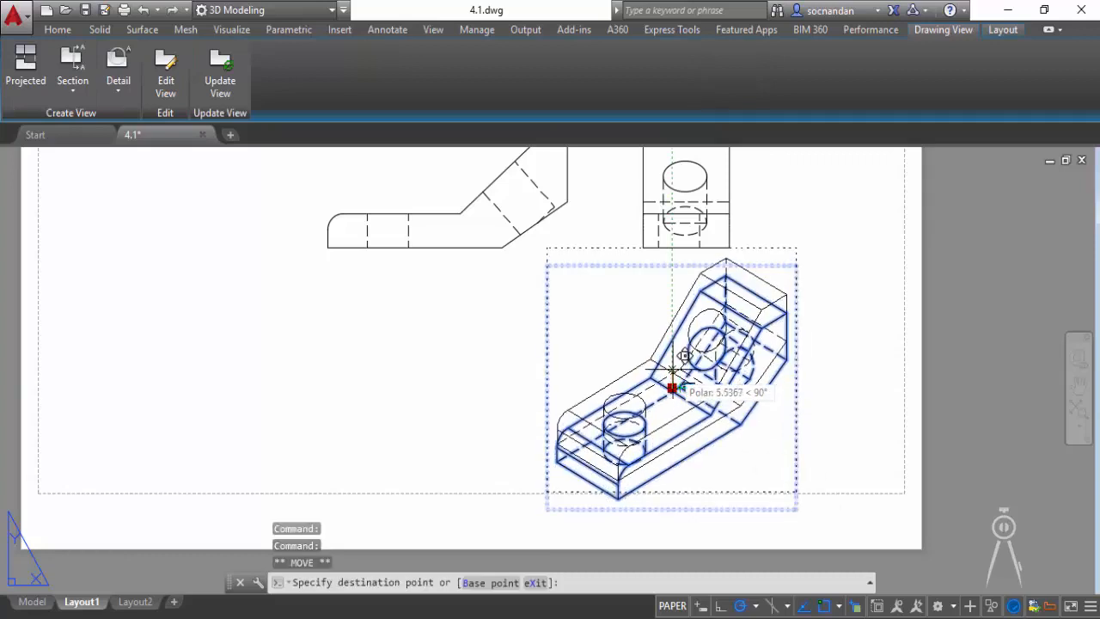
left_click(671, 364)
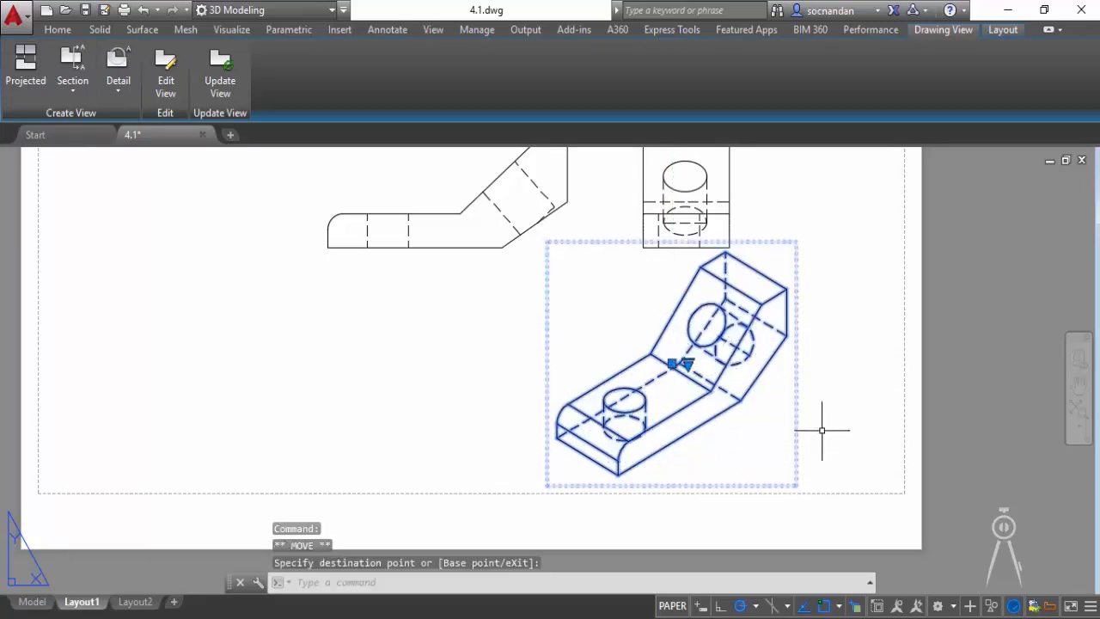
scroll(822, 430, "down", 3)
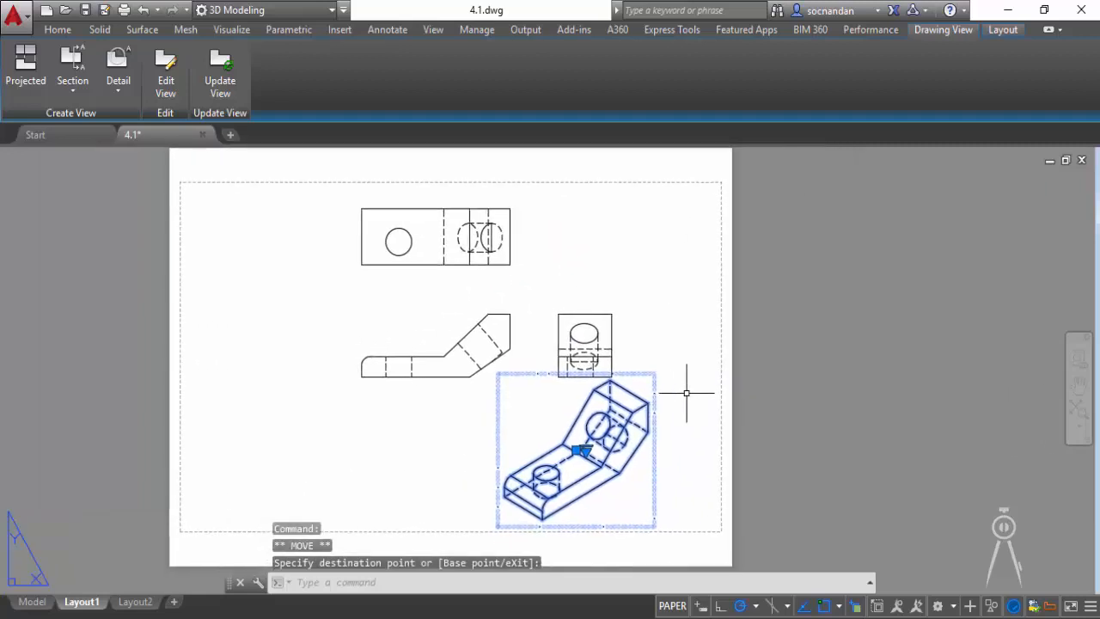
key("Escape")
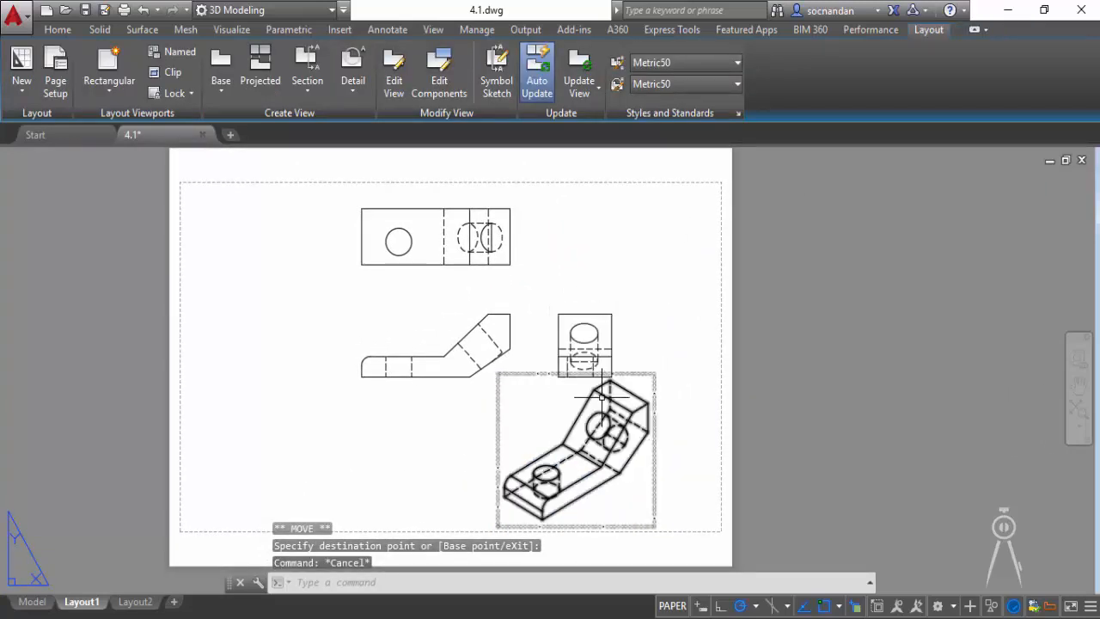
Step: Move the front view slightly straight up, together with its aligned side view, to clear the isometric view
left_click(628, 331)
left_click(425, 320)
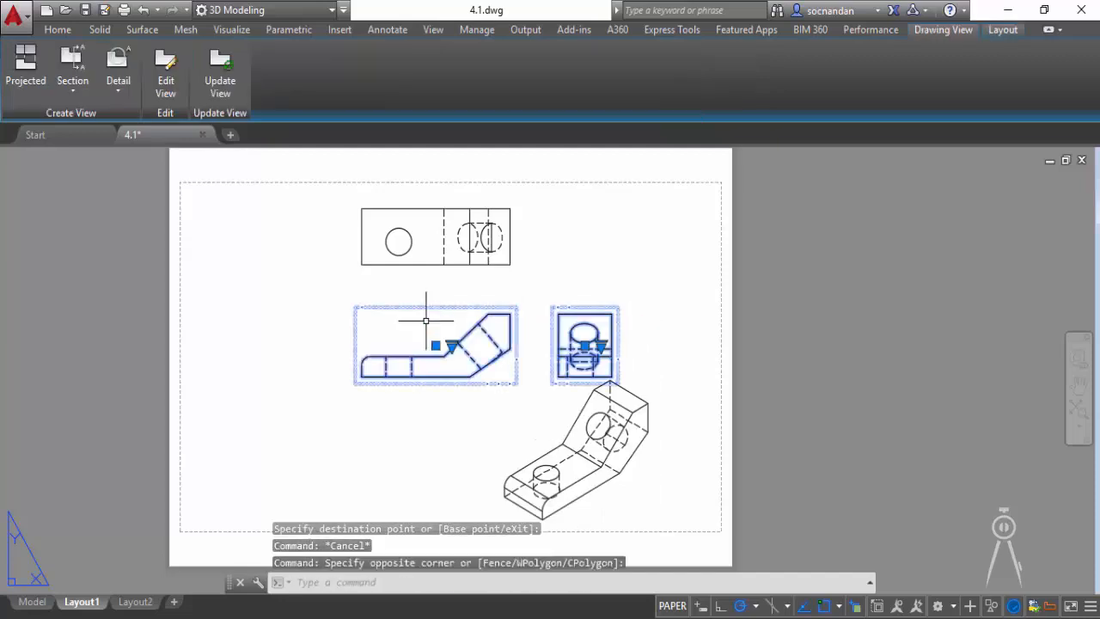
left_click(436, 346)
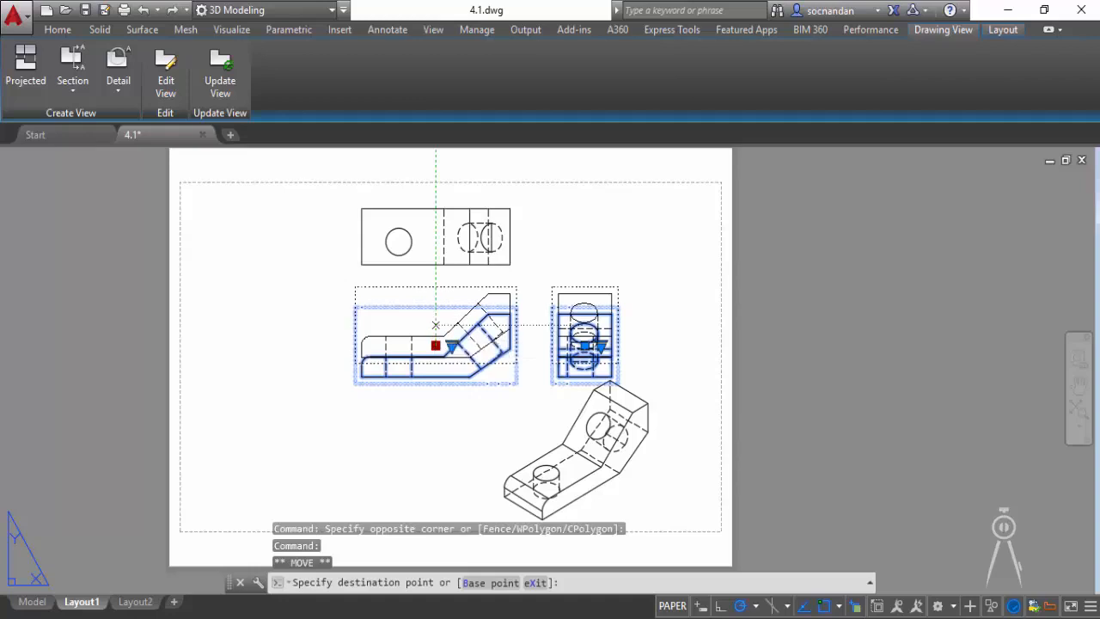
left_click(435, 325)
key("Escape")
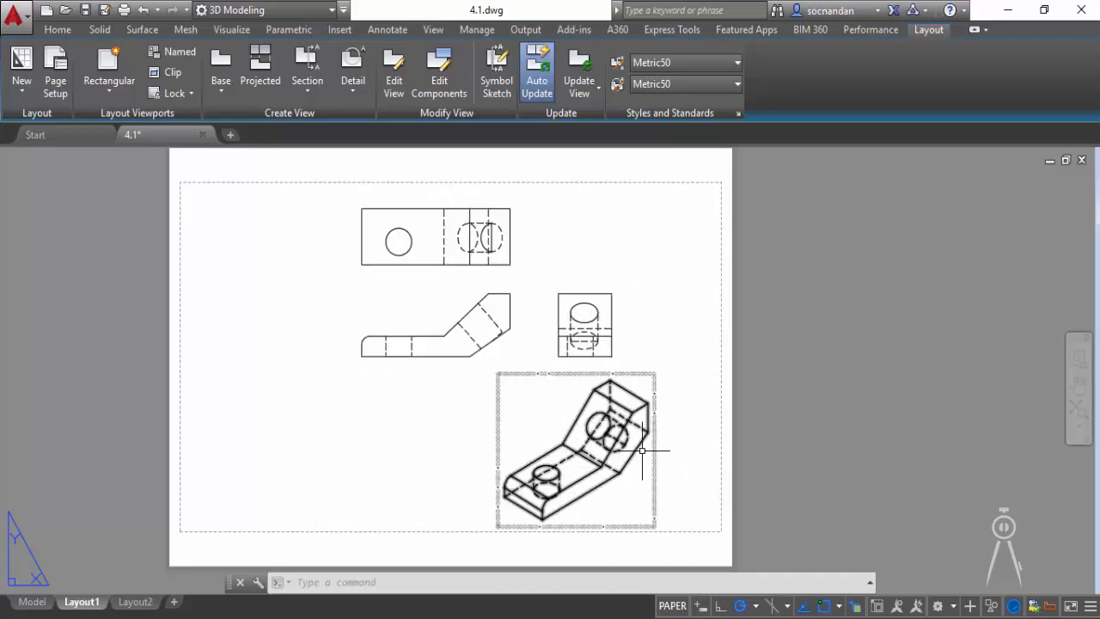
Step: Edit the isometric view to display as Shaded with visible lines
mouse_move(634, 428)
left_click(615, 417)
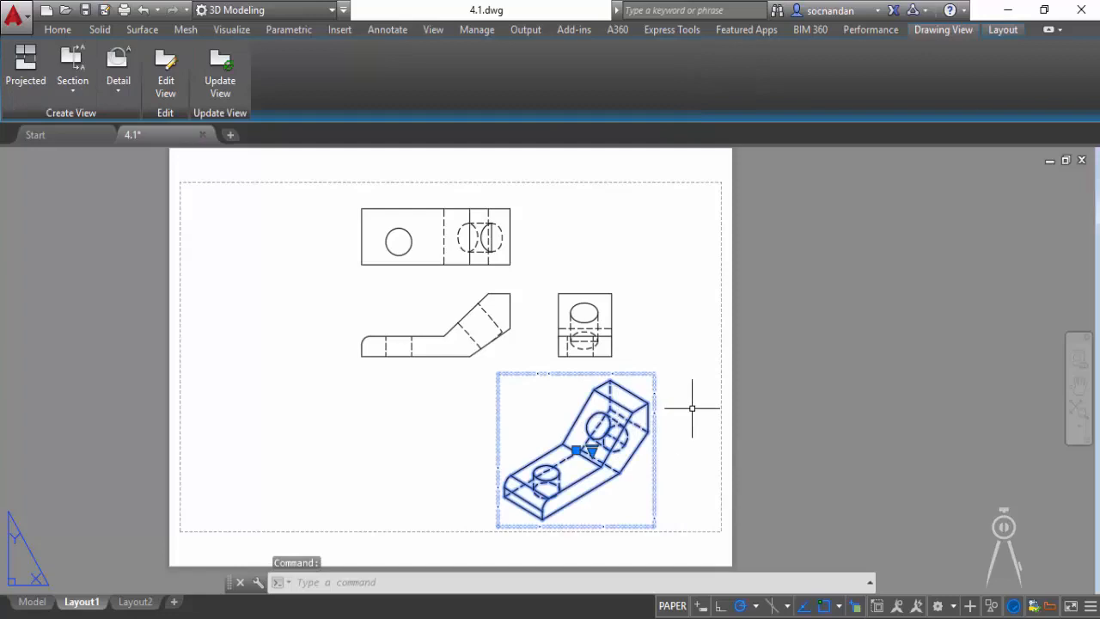
left_click(168, 86)
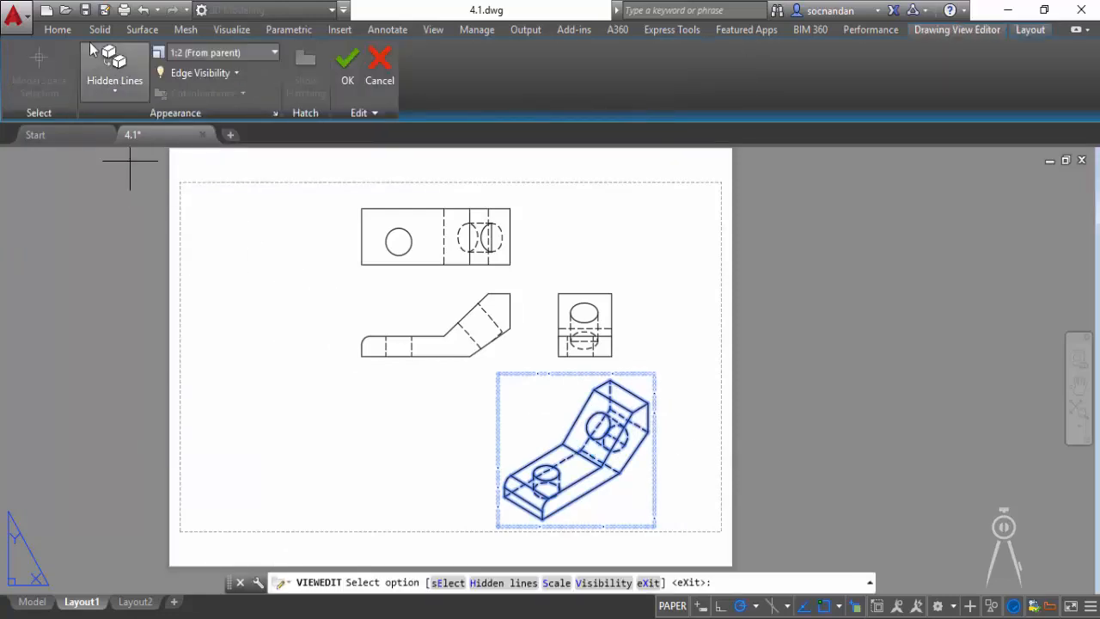
left_click(122, 91)
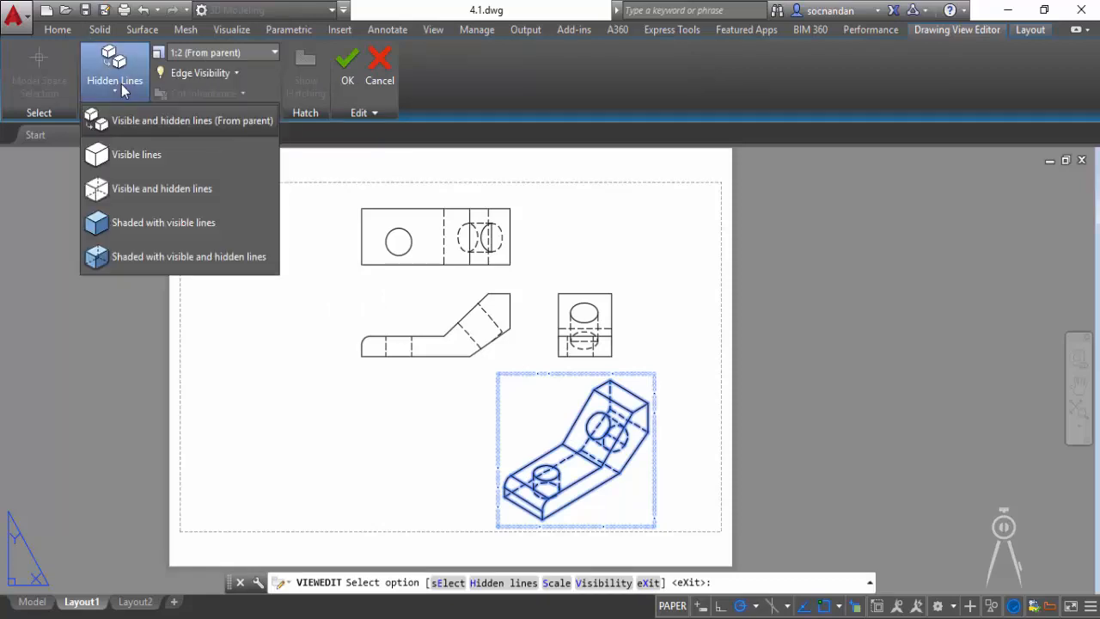
left_click(217, 226)
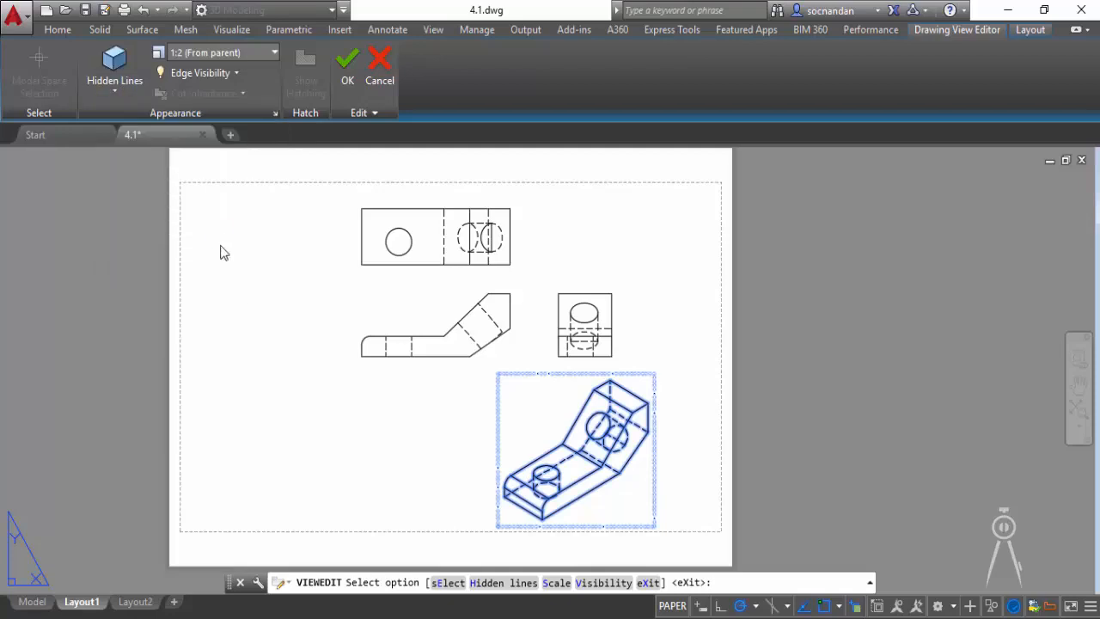
left_click(347, 68)
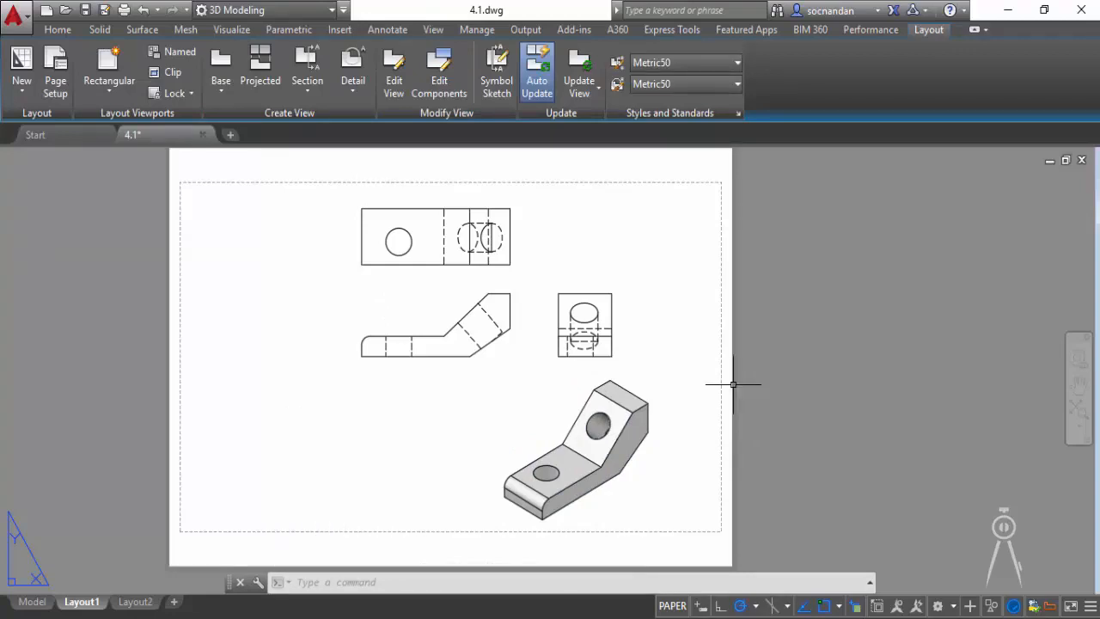
Step: Move the side view a short distance to the right along its alignment with the front view
middle_click_drag(452, 363, 437, 387)
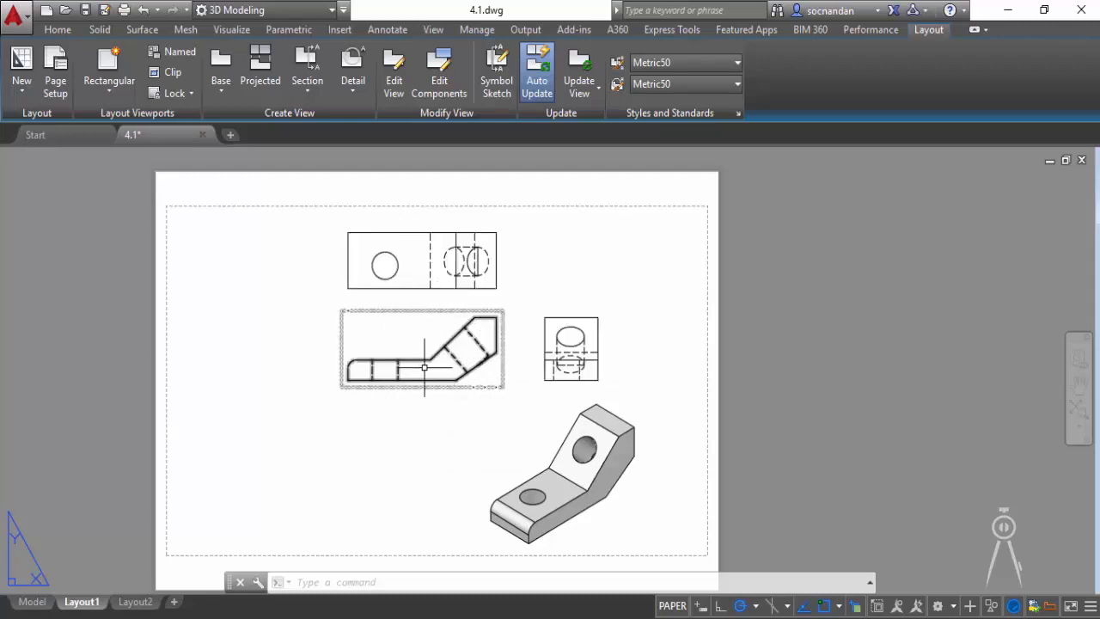
mouse_move(424, 368)
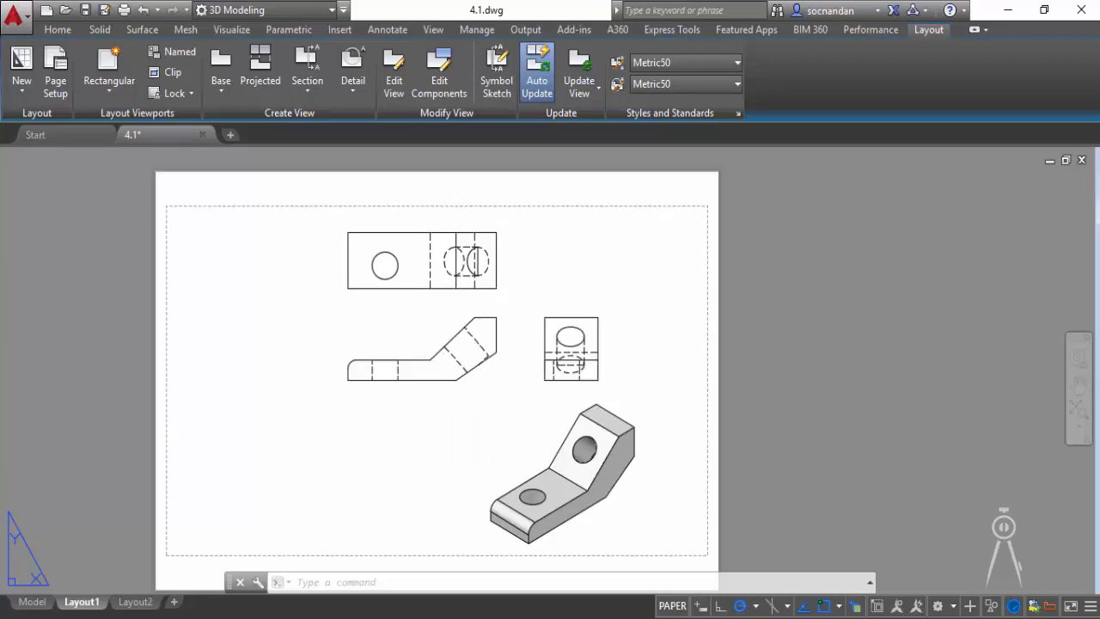
left_click(564, 360)
left_click(571, 348)
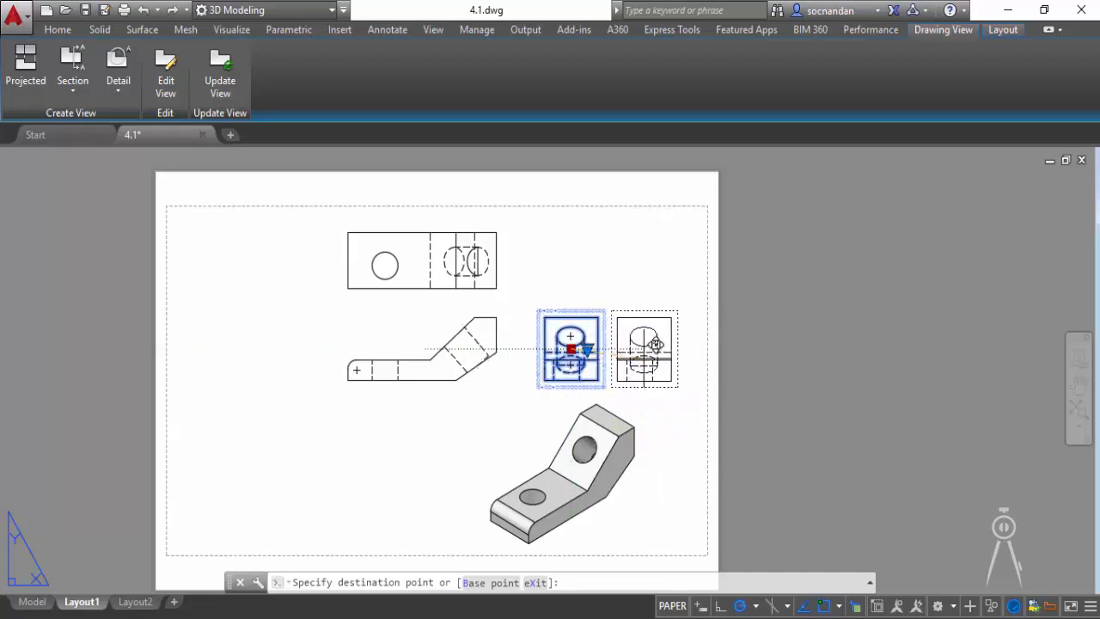
left_click(605, 348)
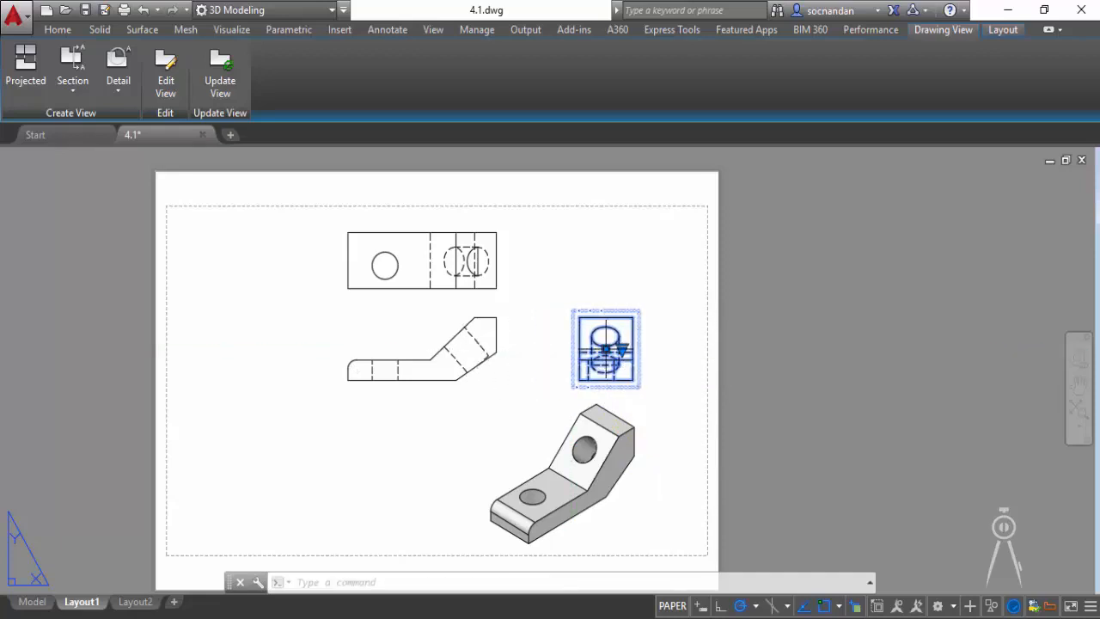
Step: Move the top view straight up along its alignment and bring it back down inside the printable area
left_click(406, 245)
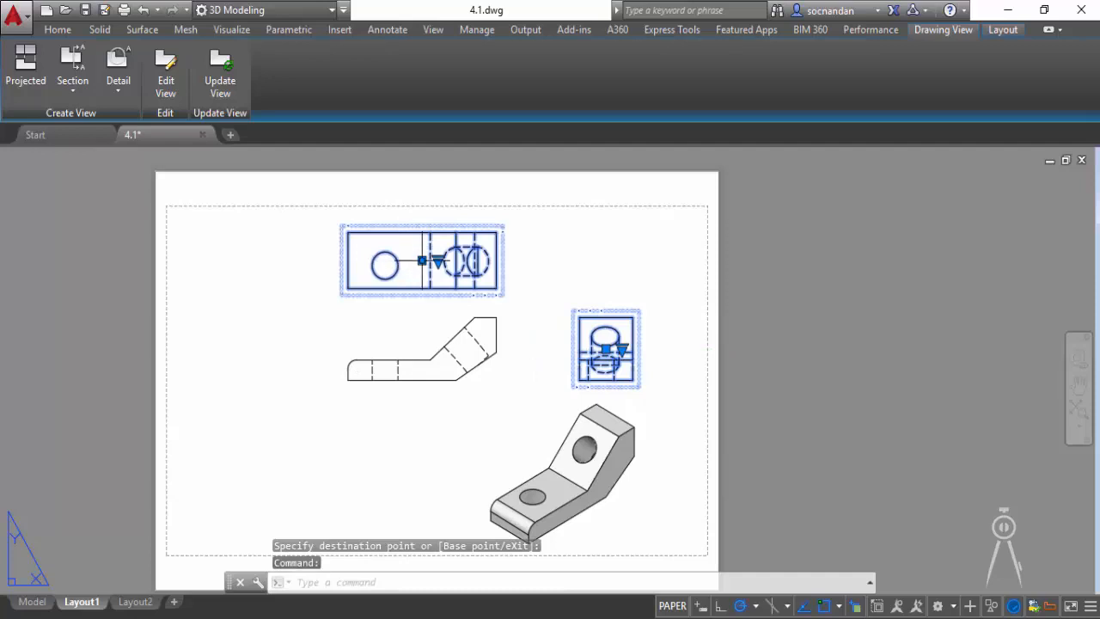
left_click(421, 259)
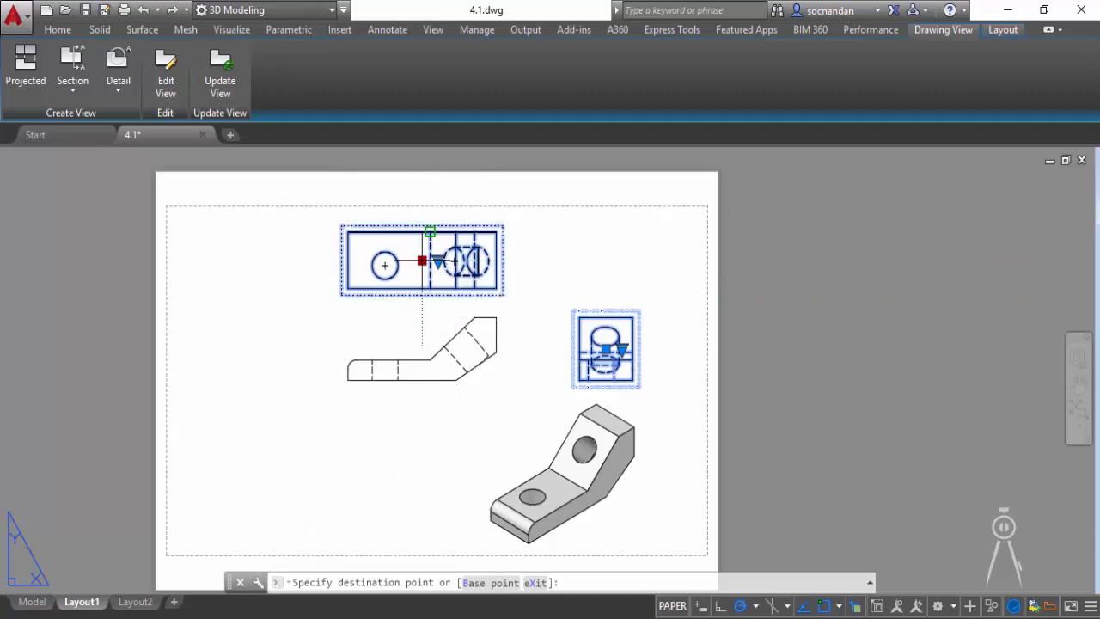
left_click(422, 232)
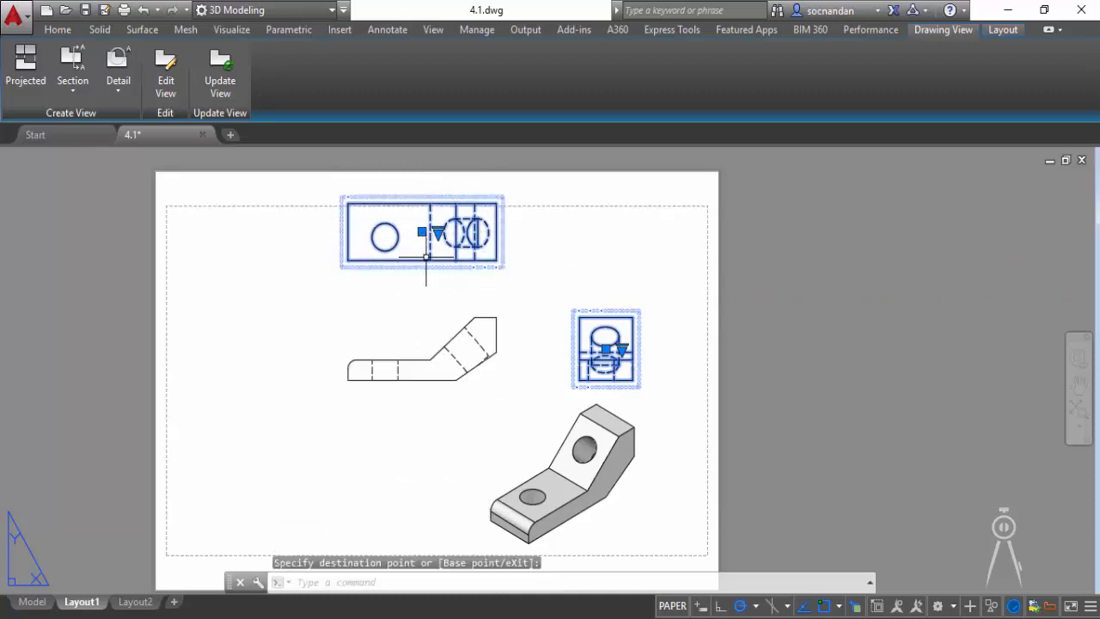
left_click(422, 231)
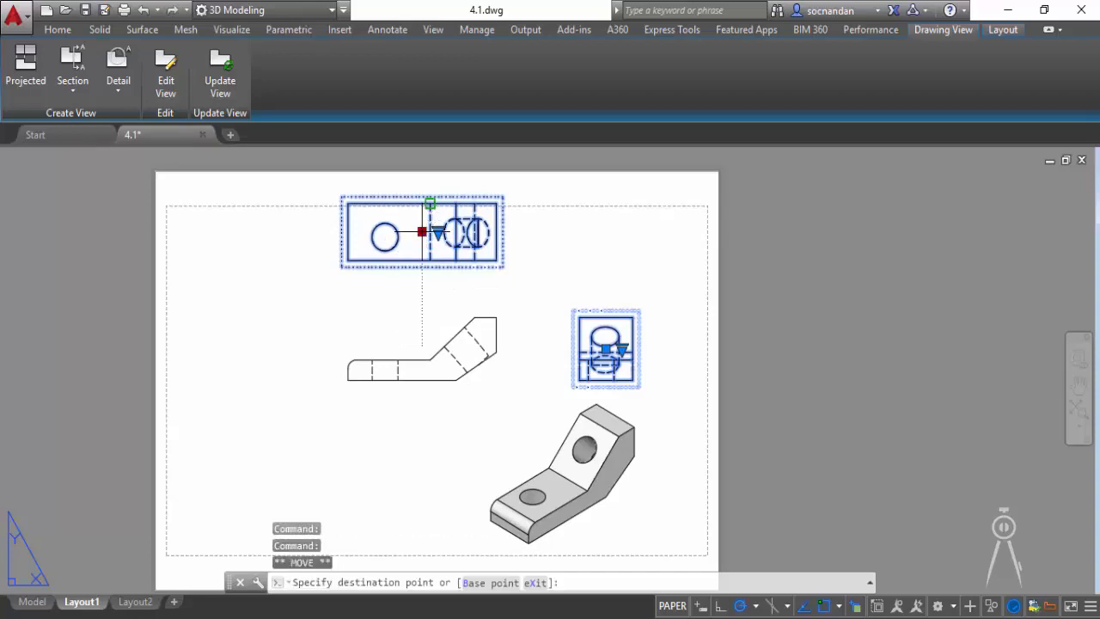
left_click(422, 260)
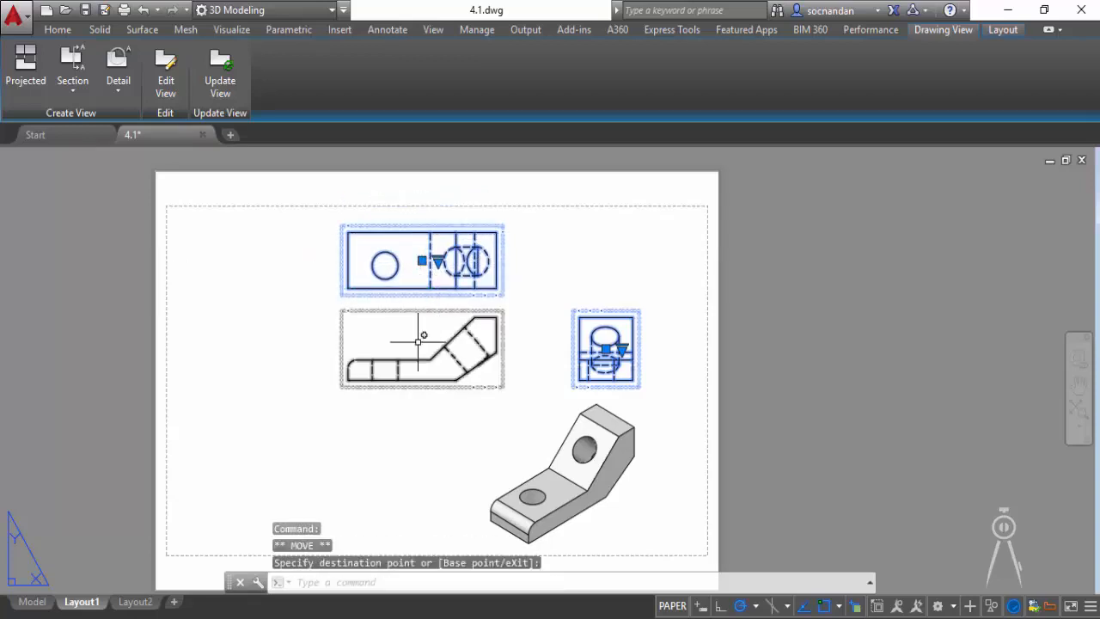
key("Escape")
key("Escape")
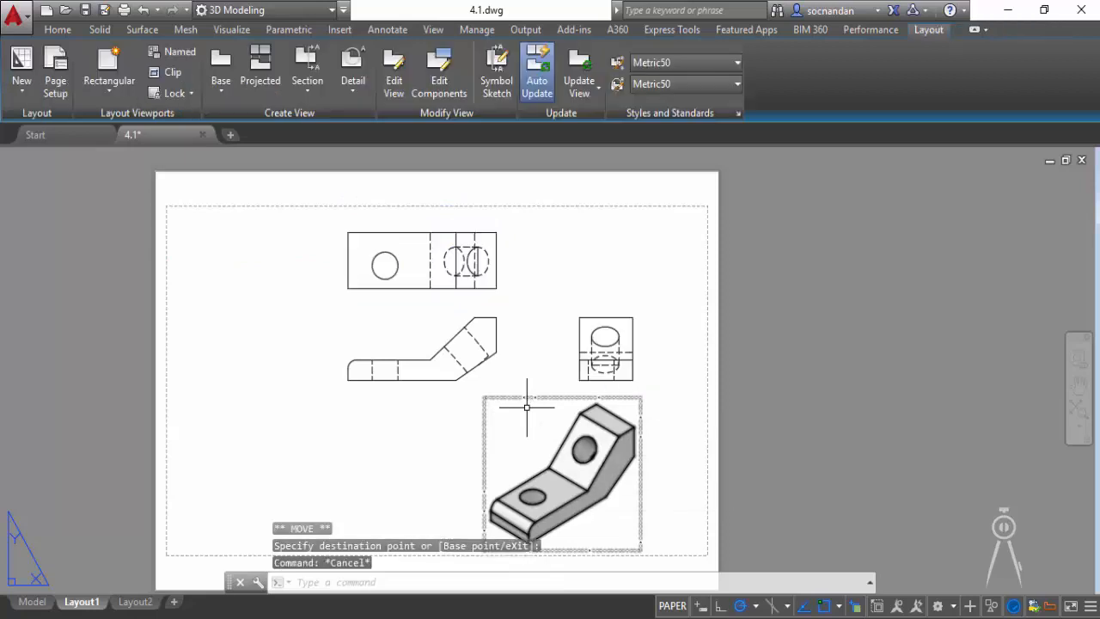
Step: Set the side view's view alignment property to Broken
left_click(604, 361)
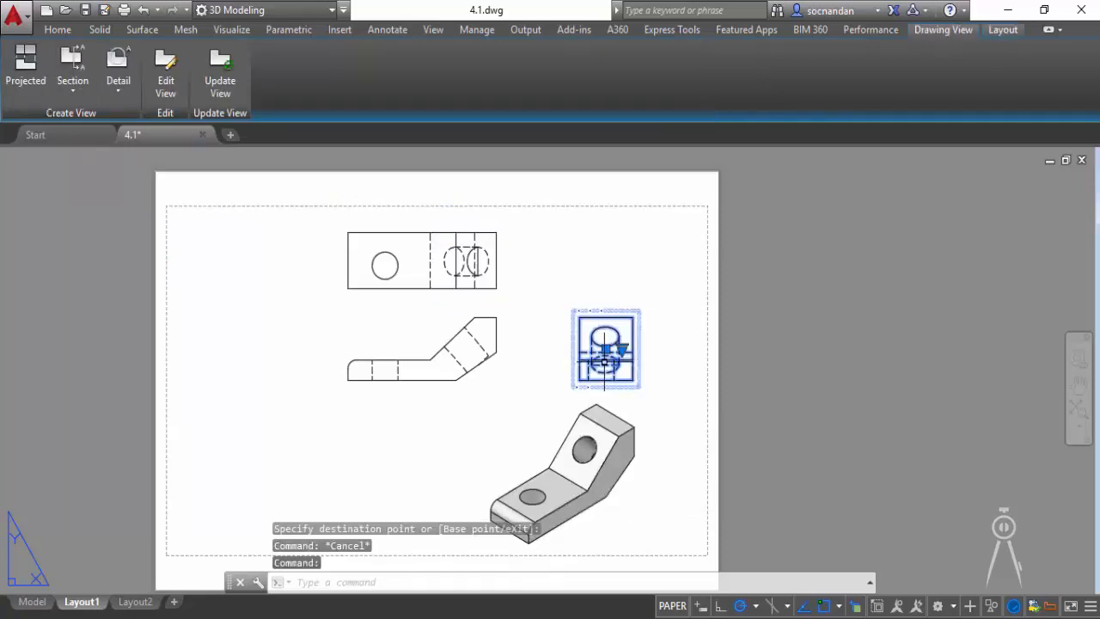
right_click(575, 273)
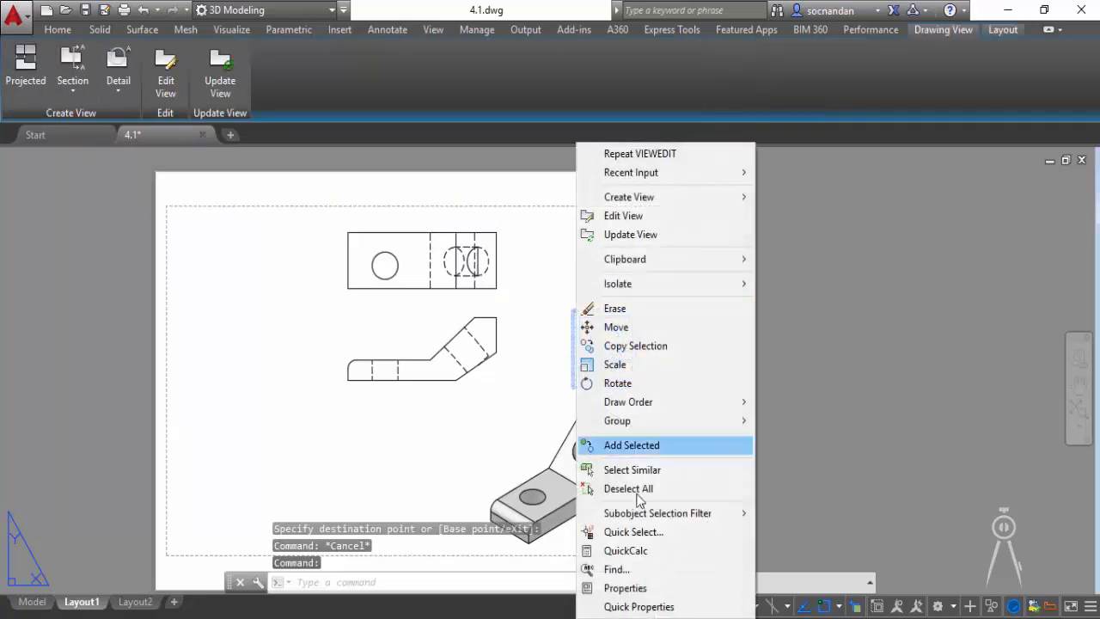
left_click(649, 586)
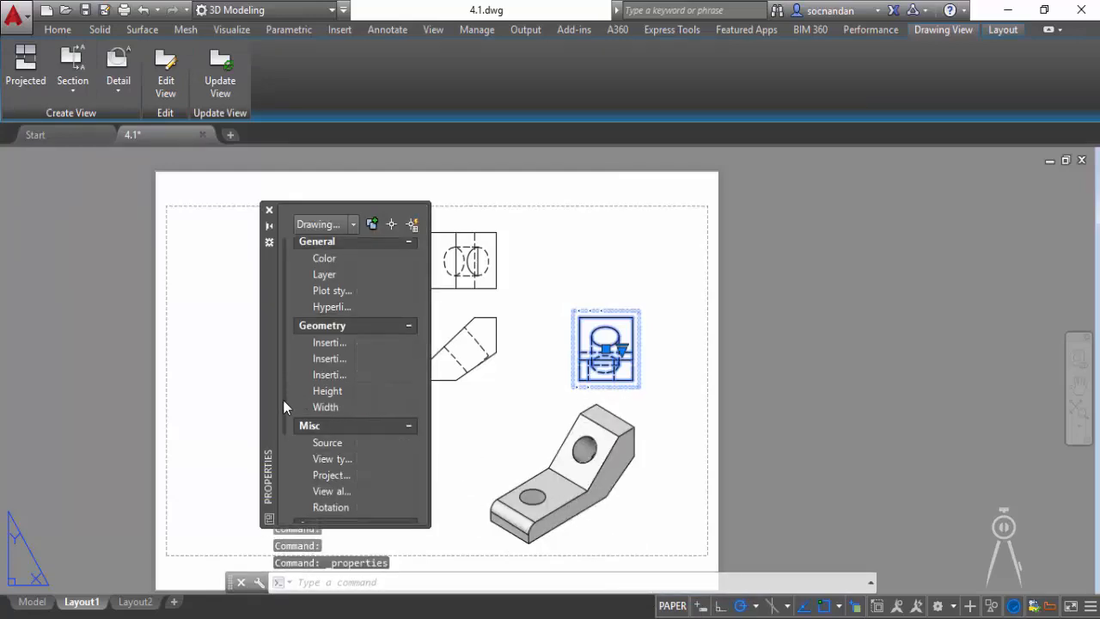
scroll(283, 399, "down", 3)
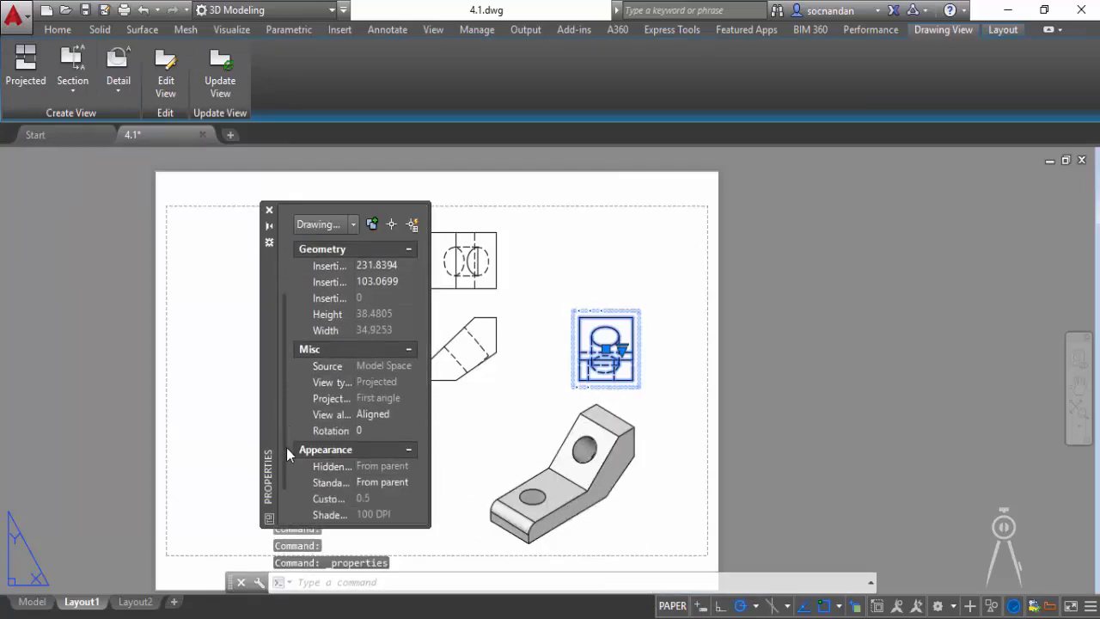
left_click(407, 412)
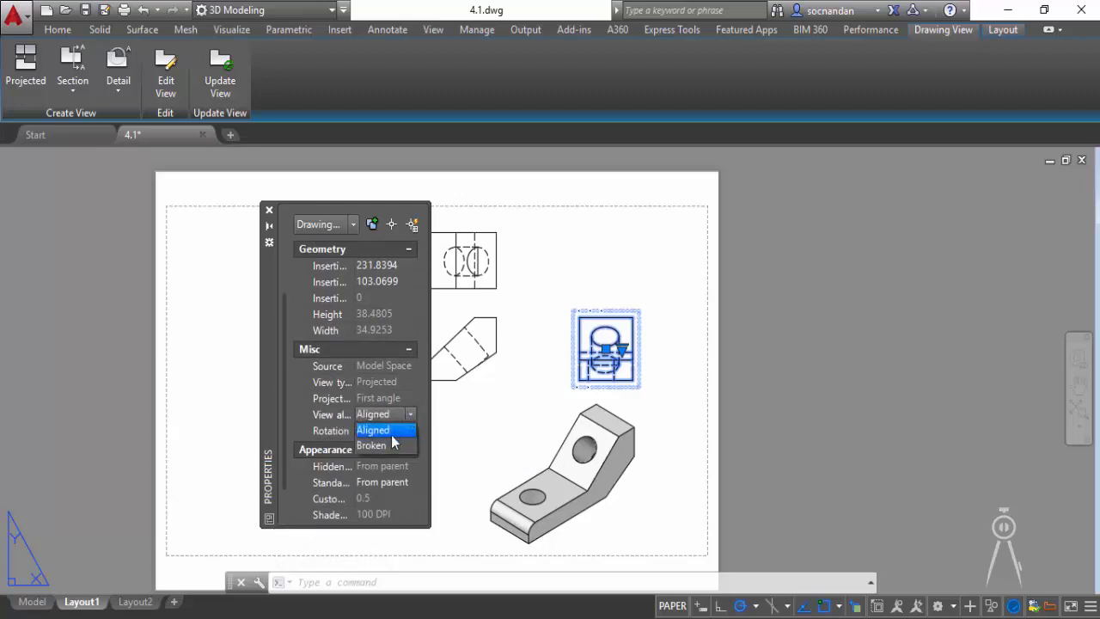
left_click(385, 451)
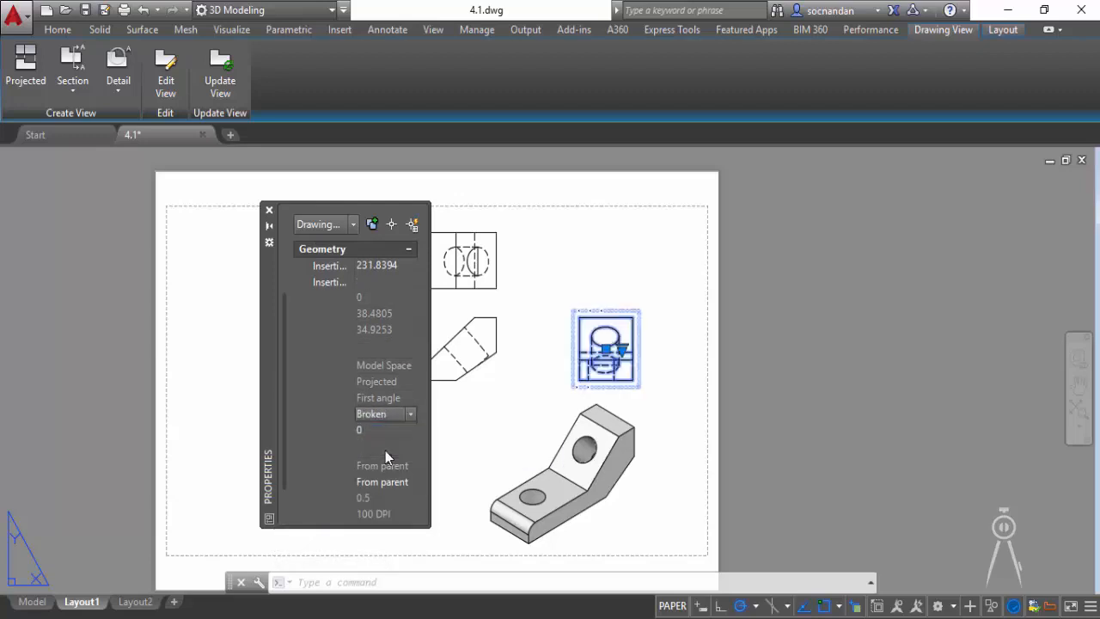
left_click(269, 210)
key("Escape")
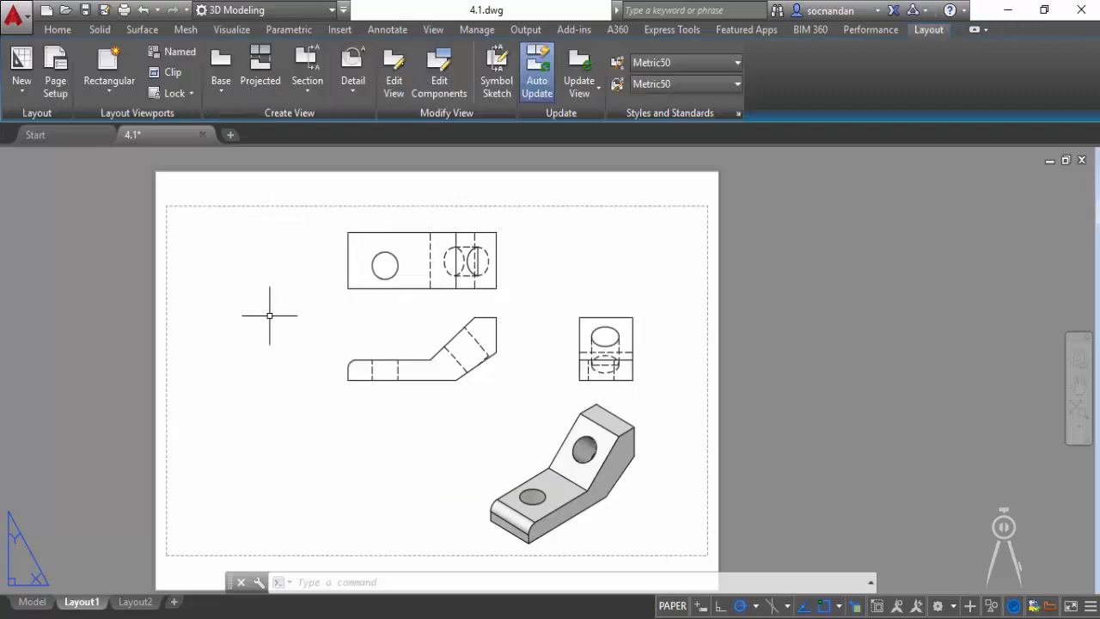
Step: Try moving the side view freely to beside the top view and back near the front view, and undo the moves
left_click(618, 384)
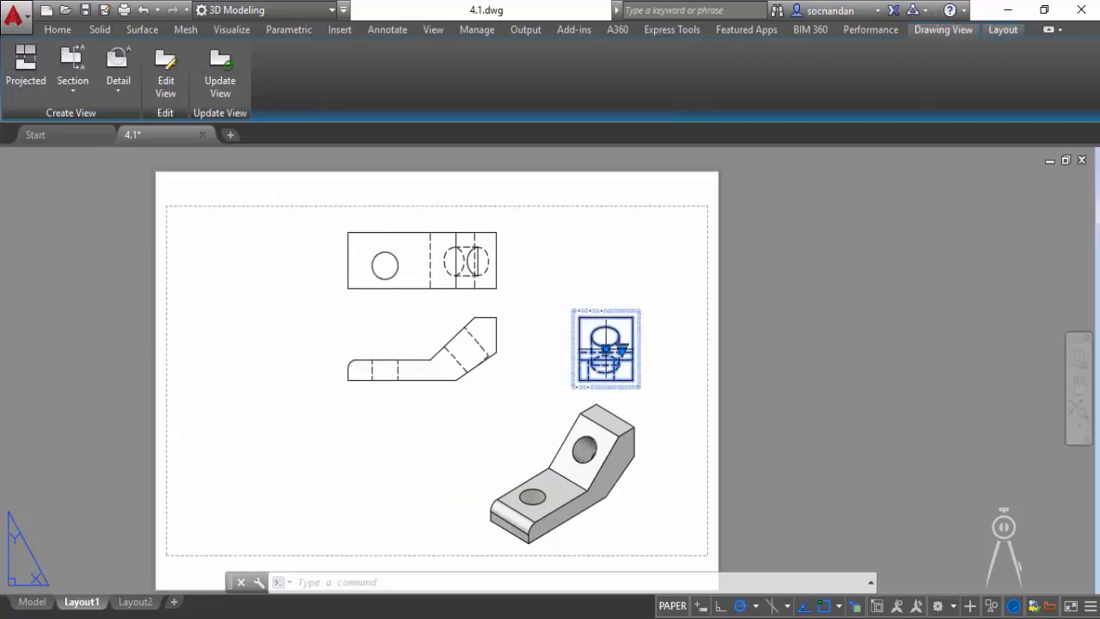
left_click(606, 347)
left_click(639, 270)
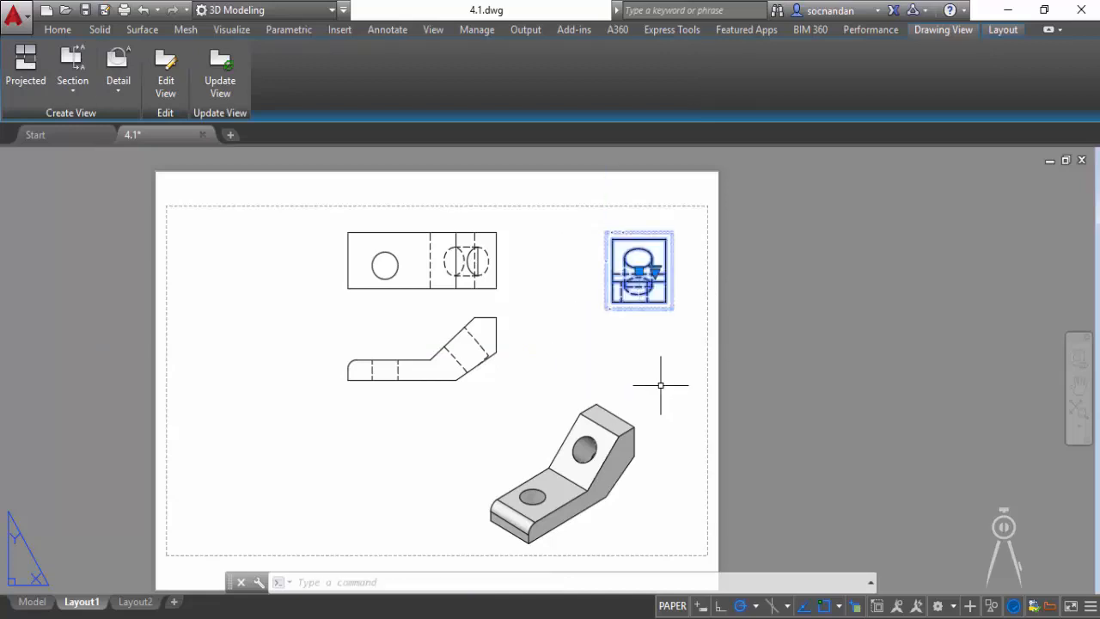
left_click(638, 271)
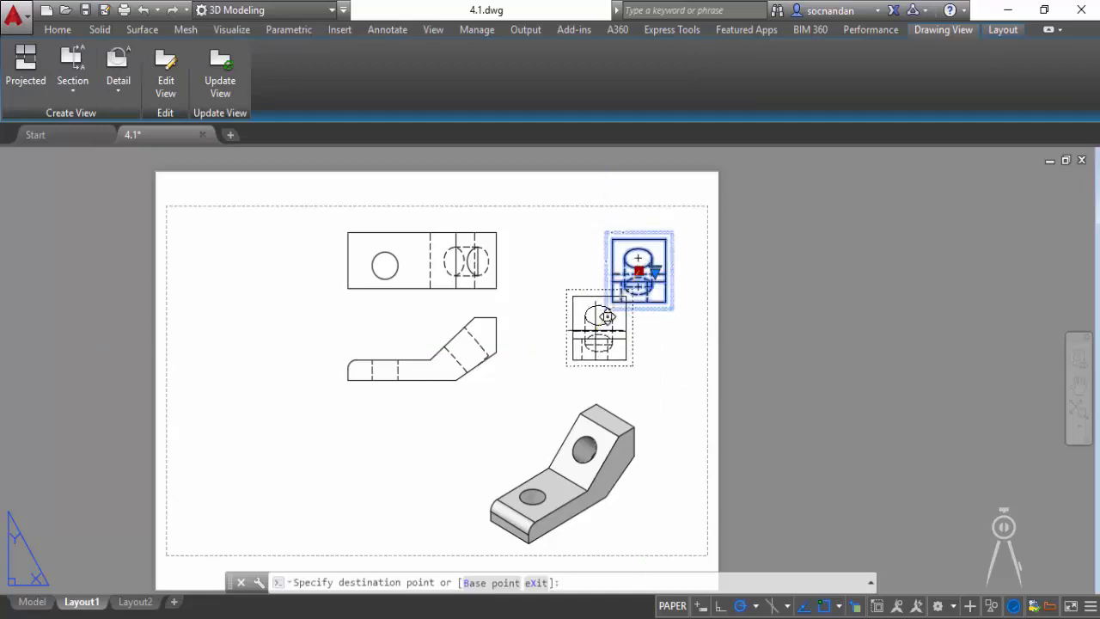
left_click(588, 340)
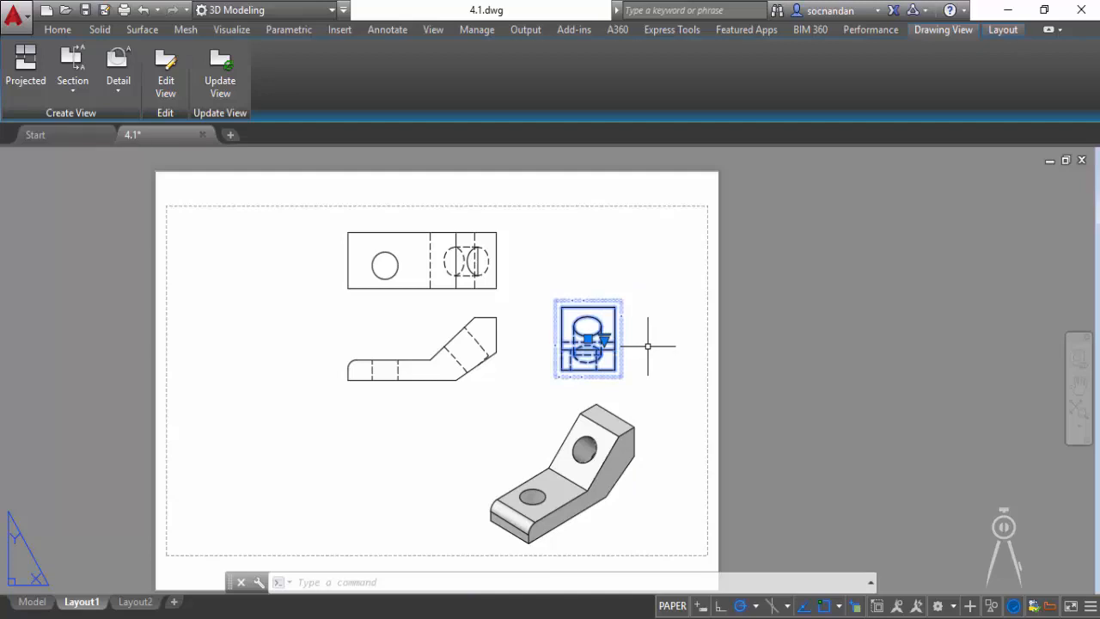
key("ctrl+z")
key("ctrl+z")
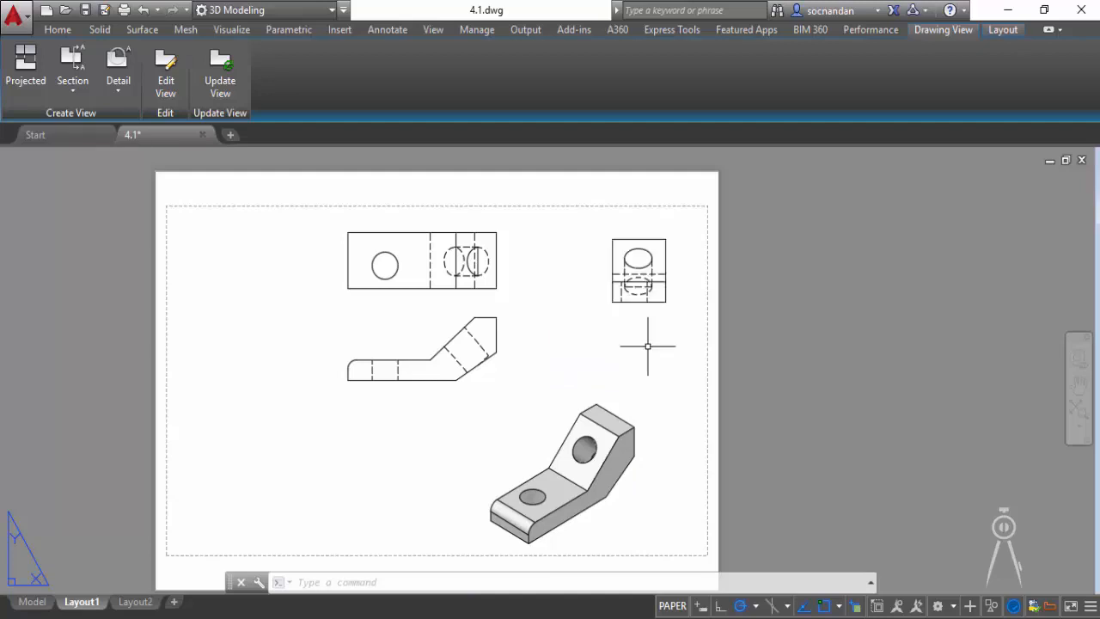